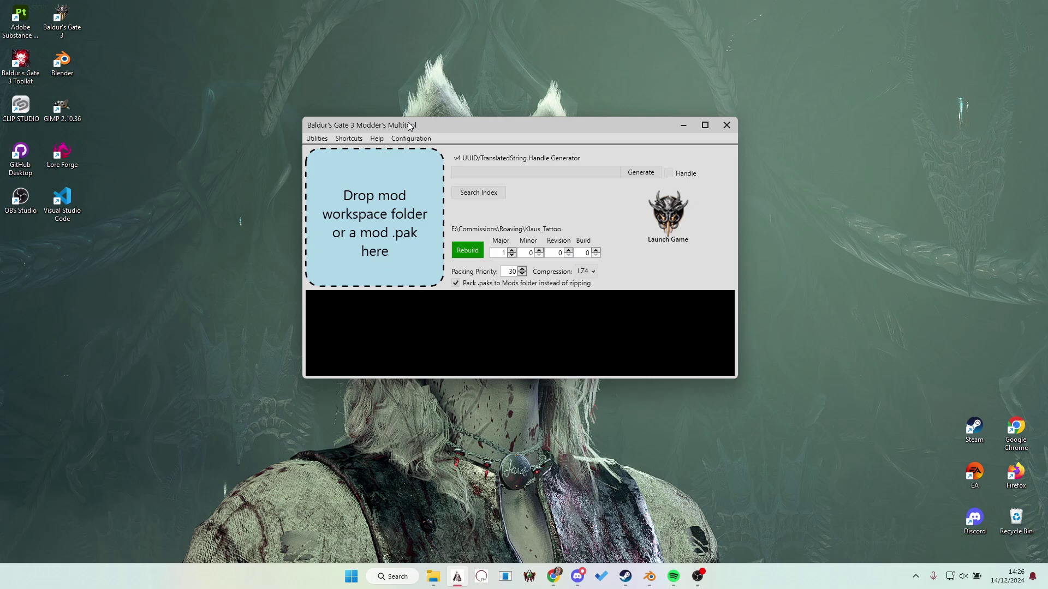
Step: Open the Multitool's Index Search window from the main window
left_click(478, 193)
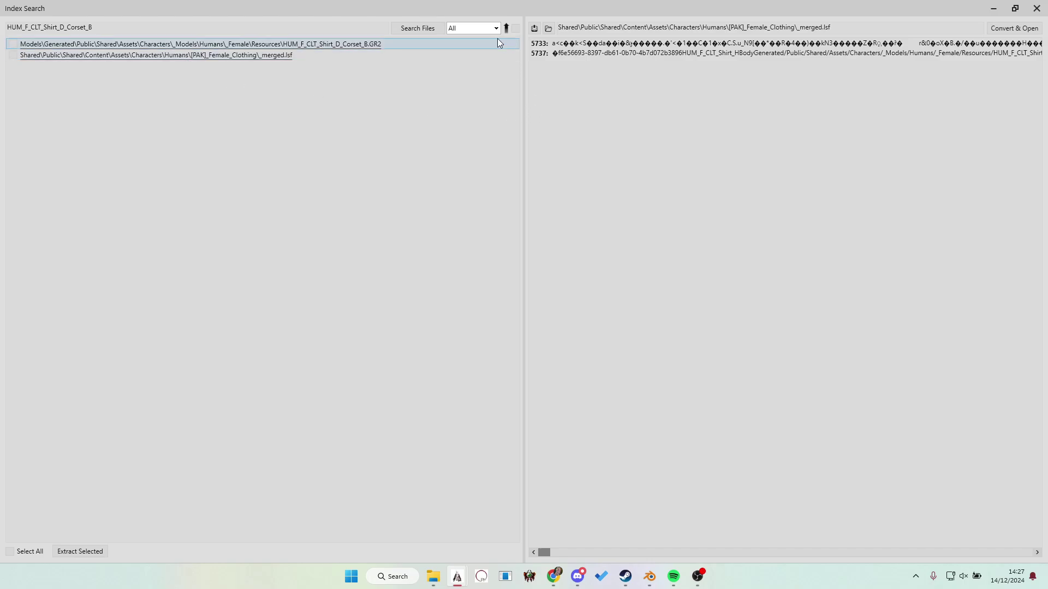
Step: Review which file types the HUM_F_CLT_Shirt_D_Corset_B index search covers, leaving the filter unchanged
left_click(478, 30)
scroll(475, 117, "down", 3)
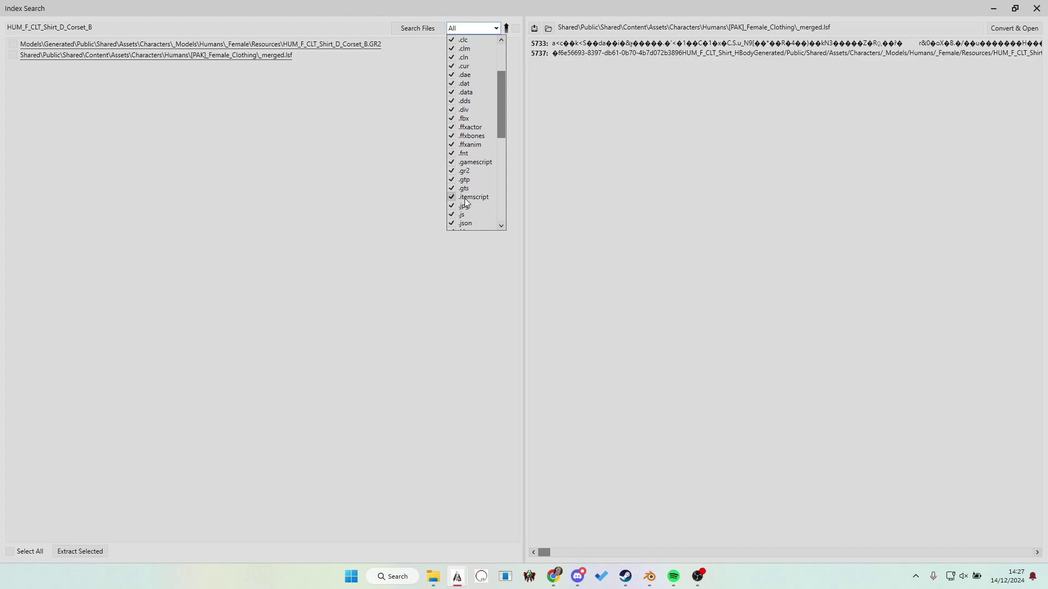
scroll(464, 163, "down", 4)
left_click(272, 185)
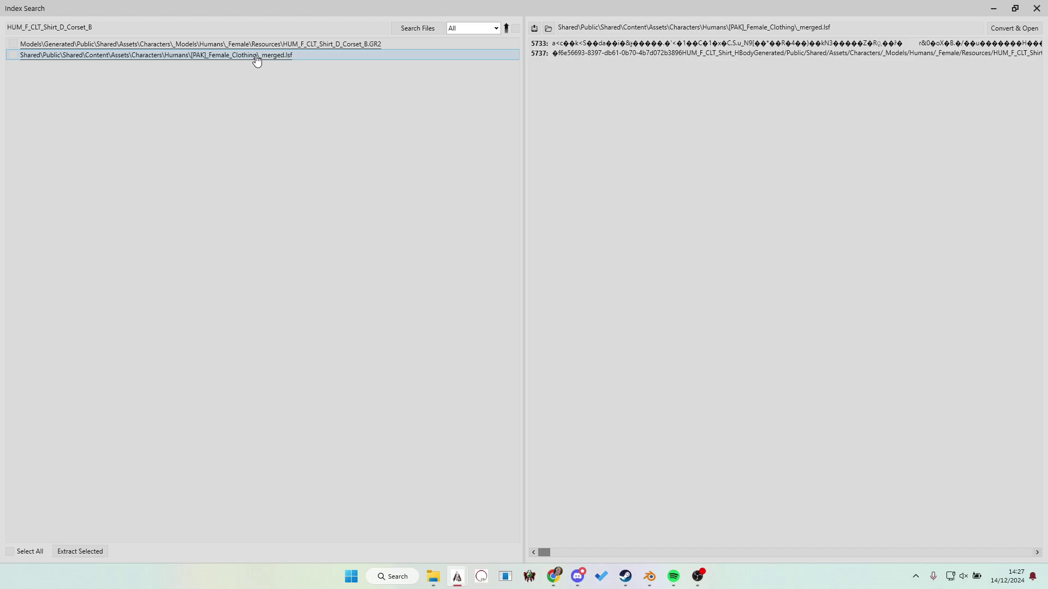
Step: Convert Female_Clothing _merged.lsf to _merged.lsf.lsx, open it in VS Code, and dismiss Restricted Mode
left_click(1012, 30)
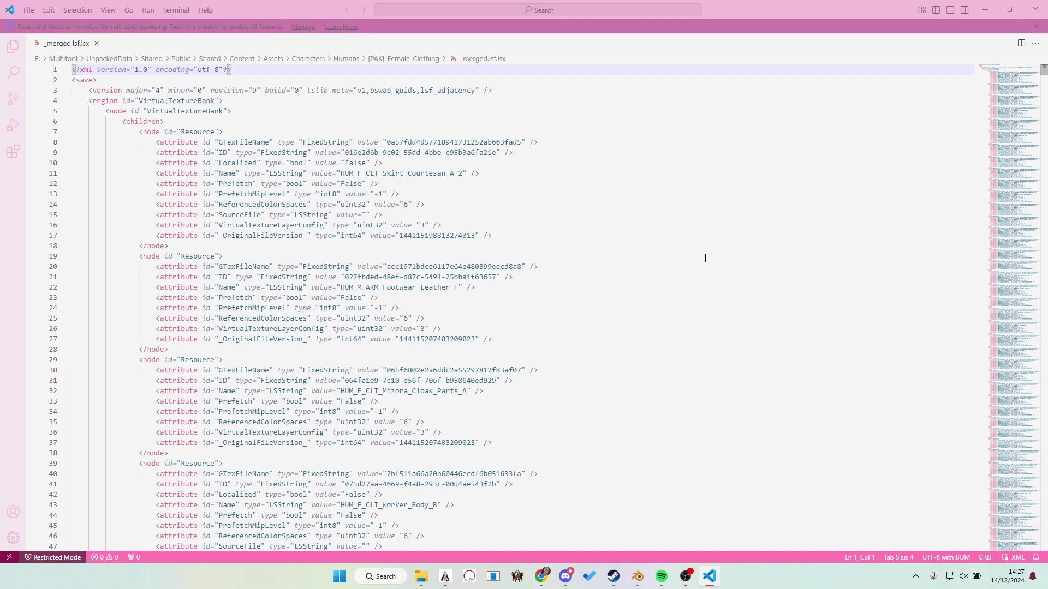
left_click(1036, 26)
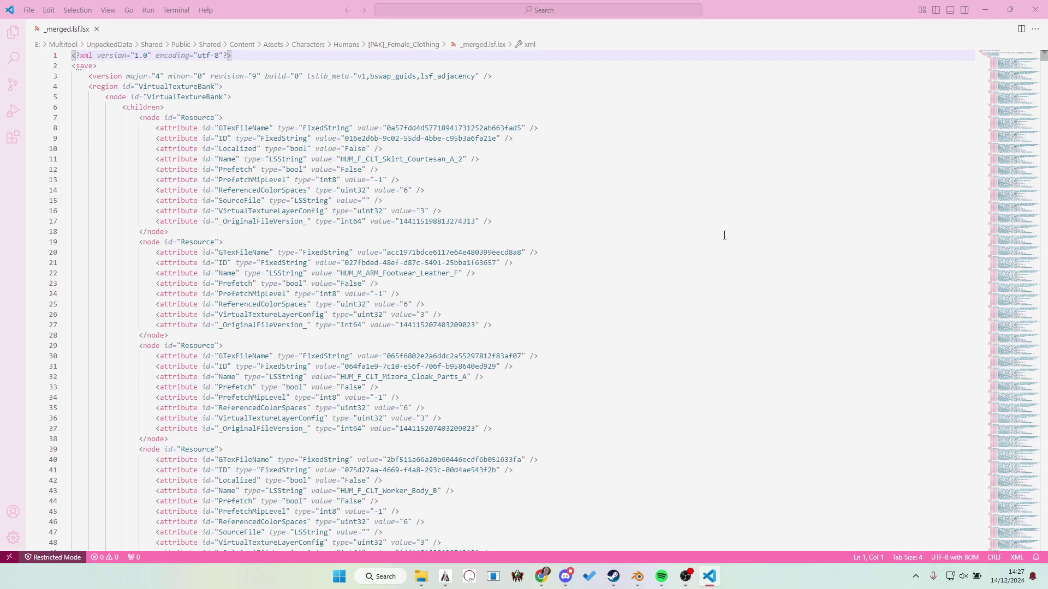
Step: Search the XML for HUM_F_CLT_Shirt_D_Corset_B and examine its VisualBank resource attributes
key("ctrl+f")
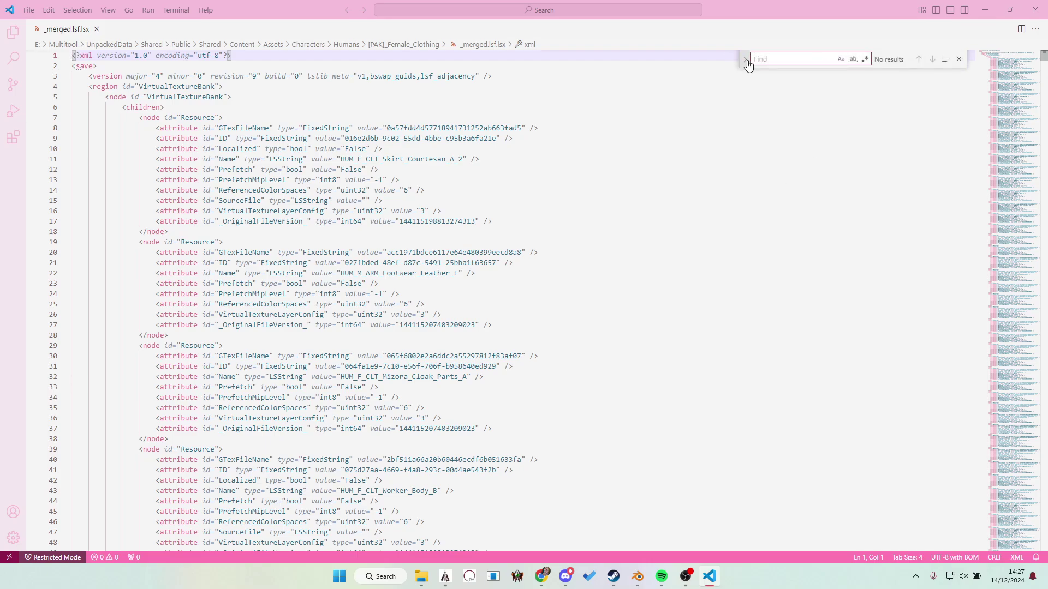
type("HUM_F_CLT_Shirt_D_Corset_B")
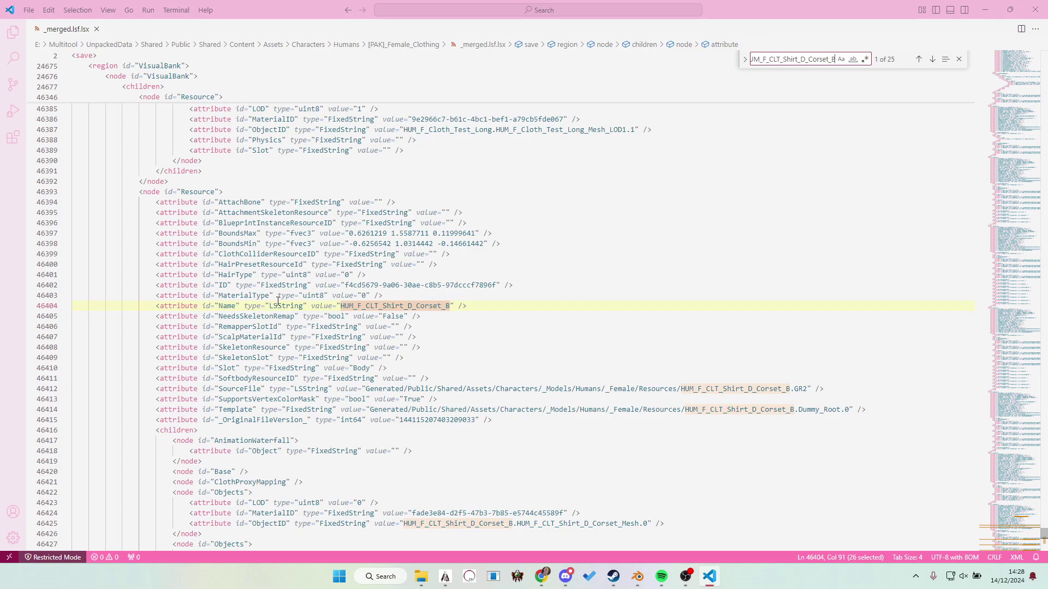
scroll(316, 259, "down", 2)
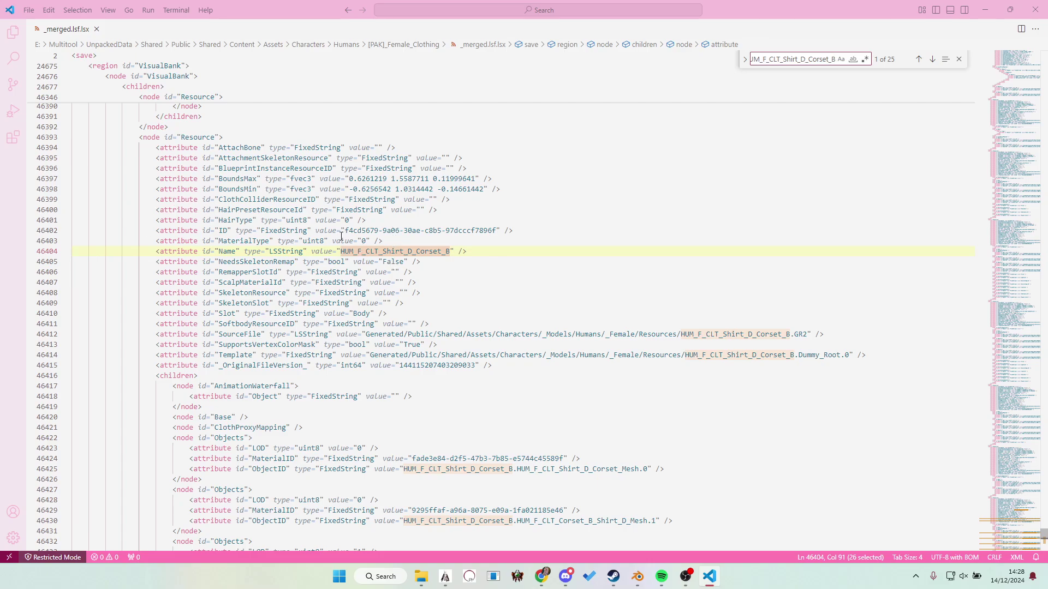
left_click_drag(192, 205, 596, 304)
left_click(637, 325)
scroll(392, 328, "down", 6)
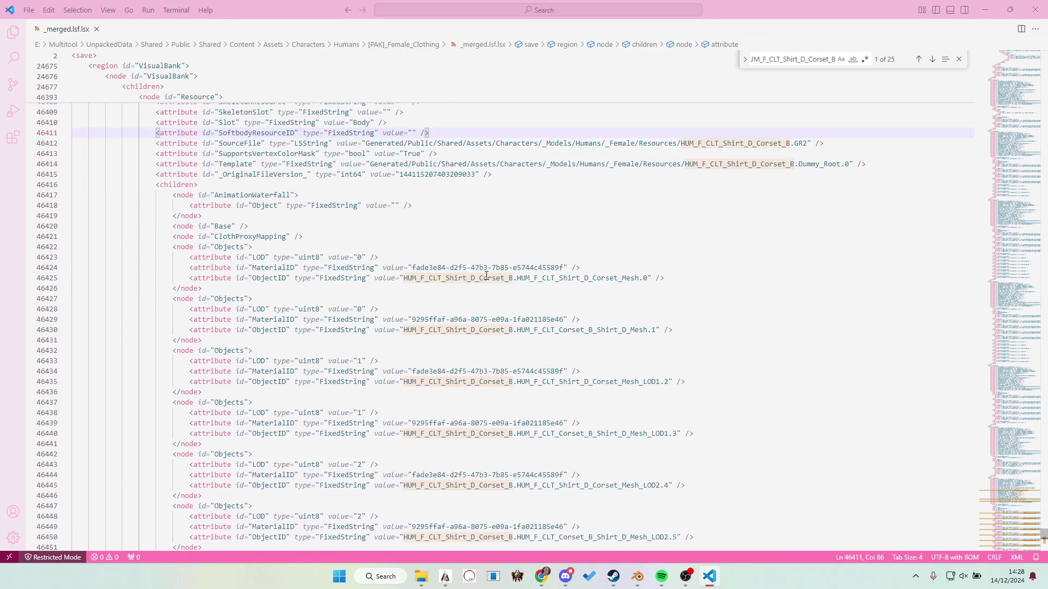
Step: Inspect the first mesh ObjectID, highlighting its _Corset_Mesh name part
left_click(463, 278)
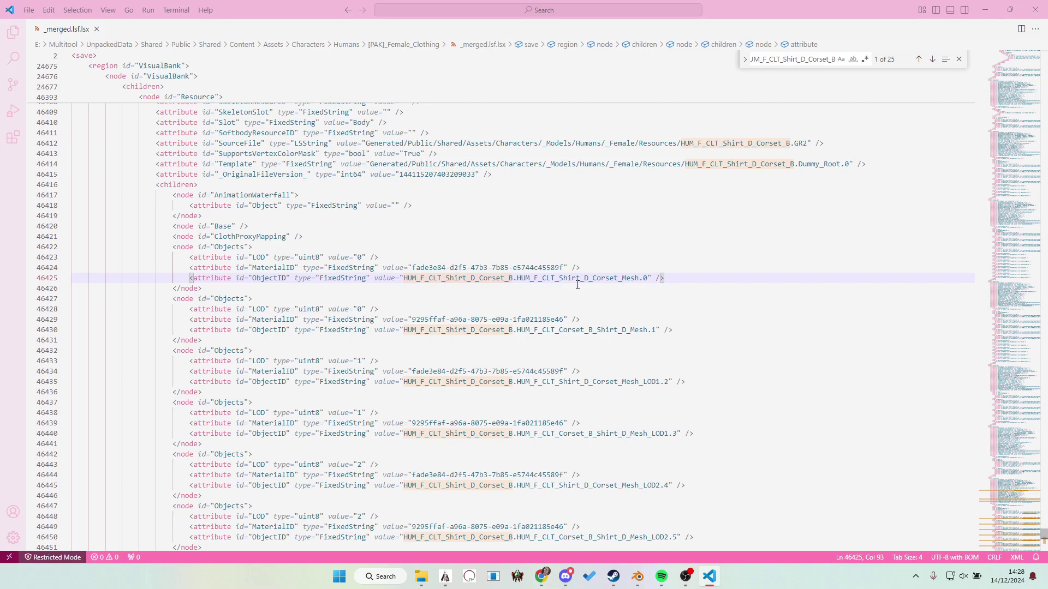
left_click_drag(590, 279, 638, 279)
left_click(622, 279)
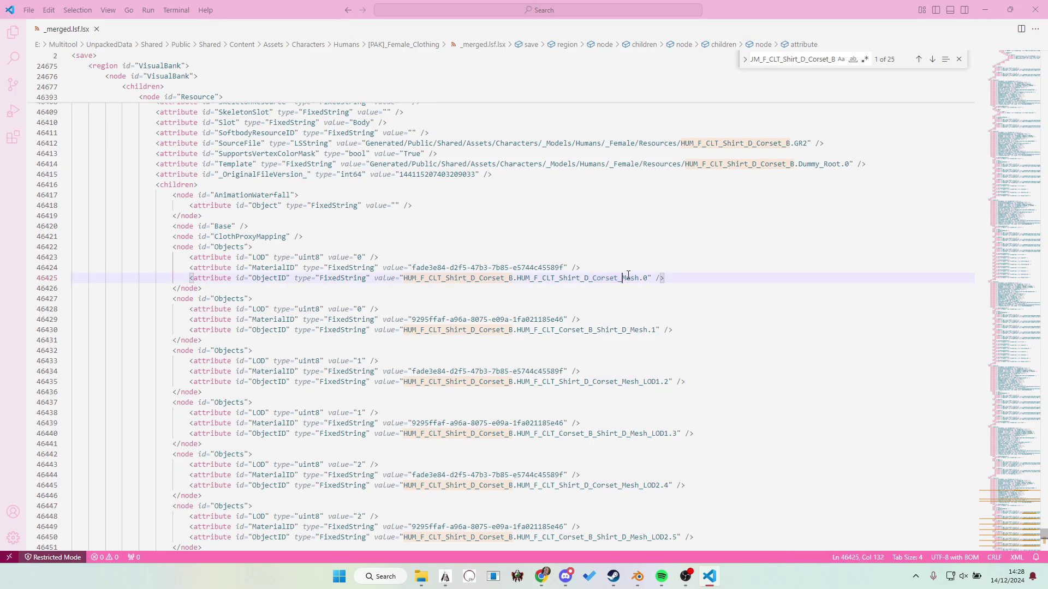
Step: In Blender, hide the Cute fit outfit in the Outliner
left_click(637, 577)
scroll(597, 361, "down", 2)
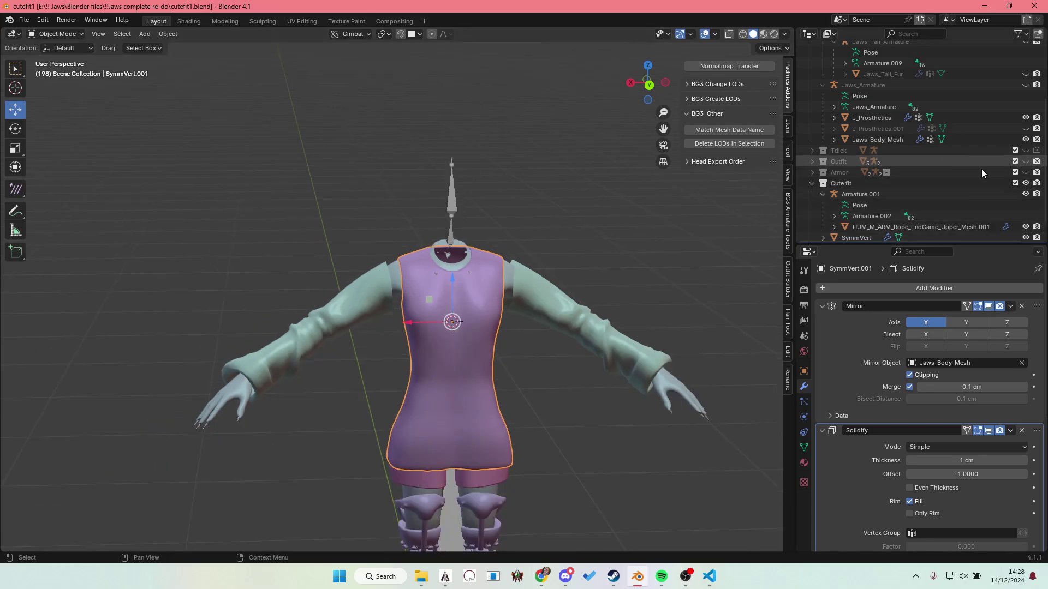
scroll(994, 159, "up", 4)
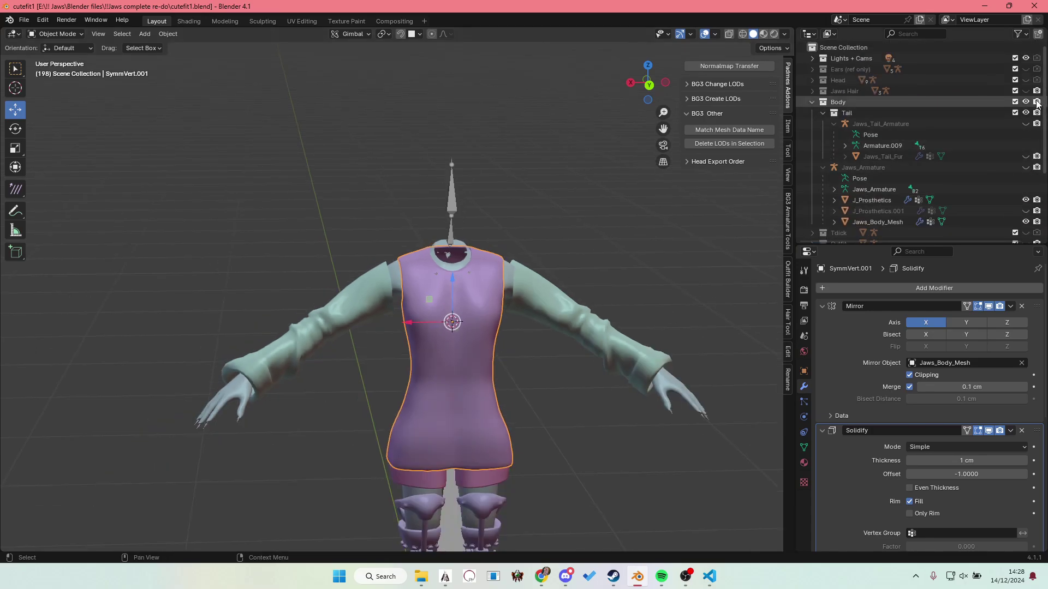
scroll(1028, 185, "down", 5)
left_click(1026, 178)
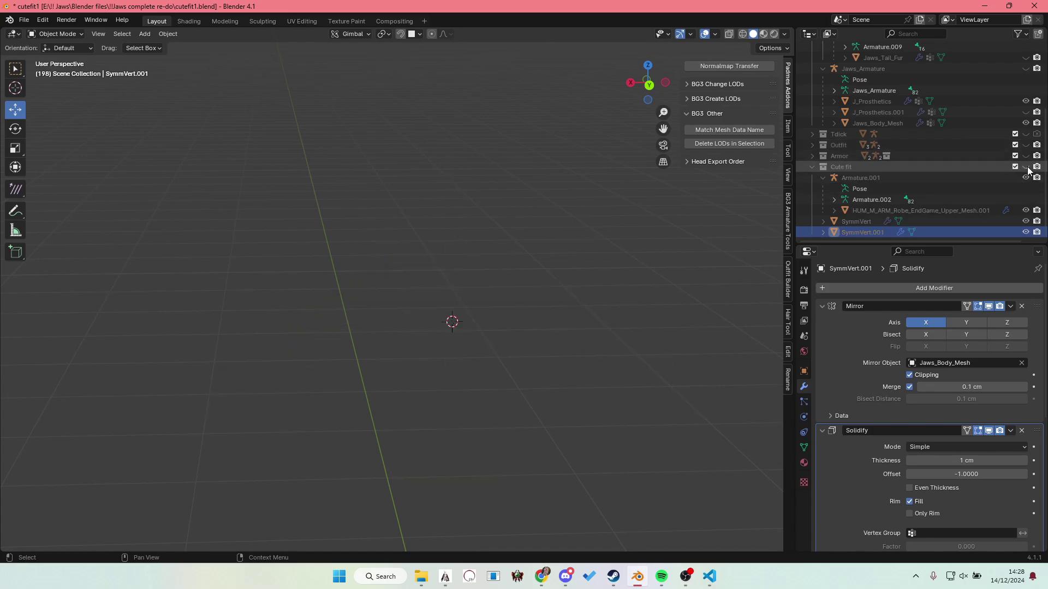
Step: Import HUM_F_CLT_Shirt_D_Corset_B.GR2 into the scene
left_click(377, 294)
key("F12")
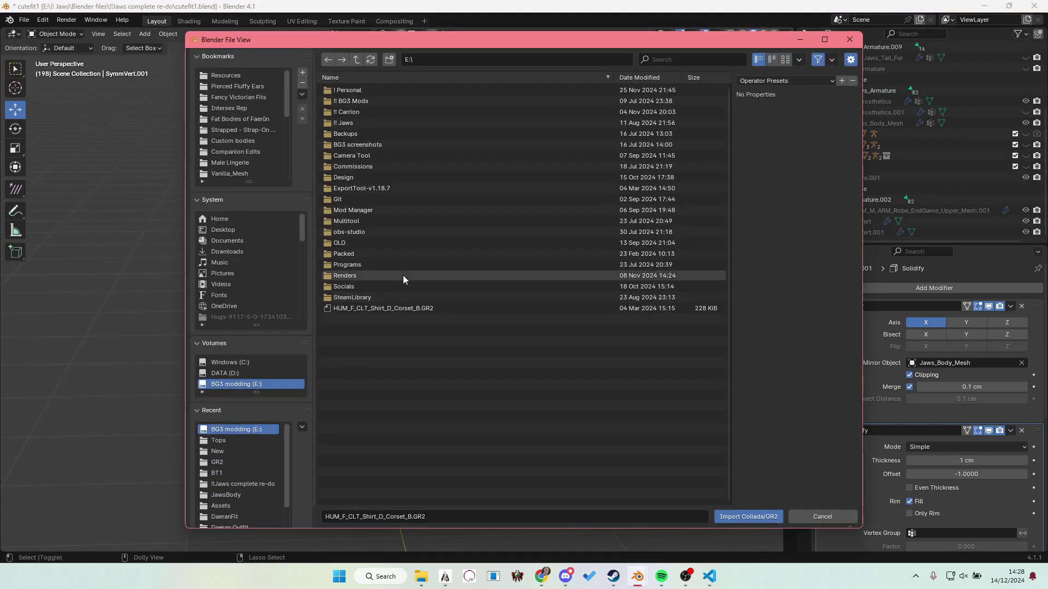
key("Escape")
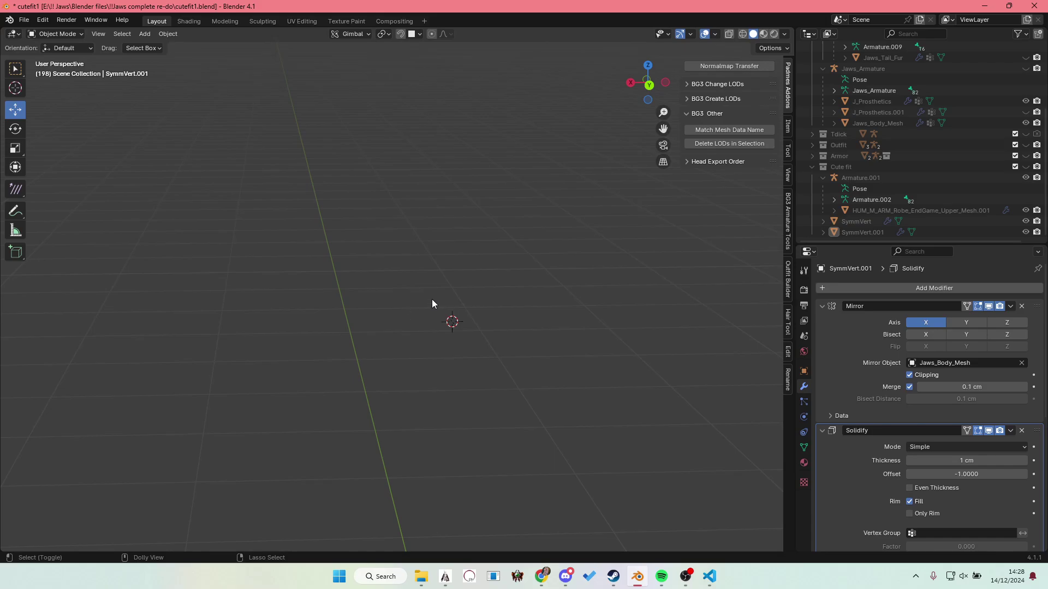
middle_click_drag(486, 375, 457, 245, "shift")
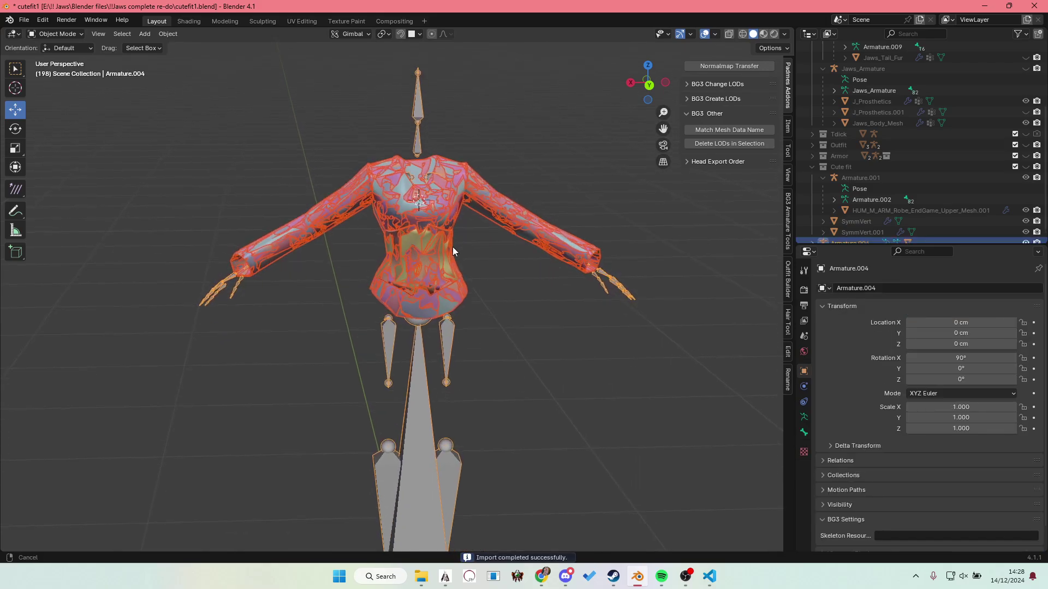
Step: Delete the imported LOD meshes and frame the corset mesh in the view
left_click(739, 144)
scroll(525, 282, "up", 3)
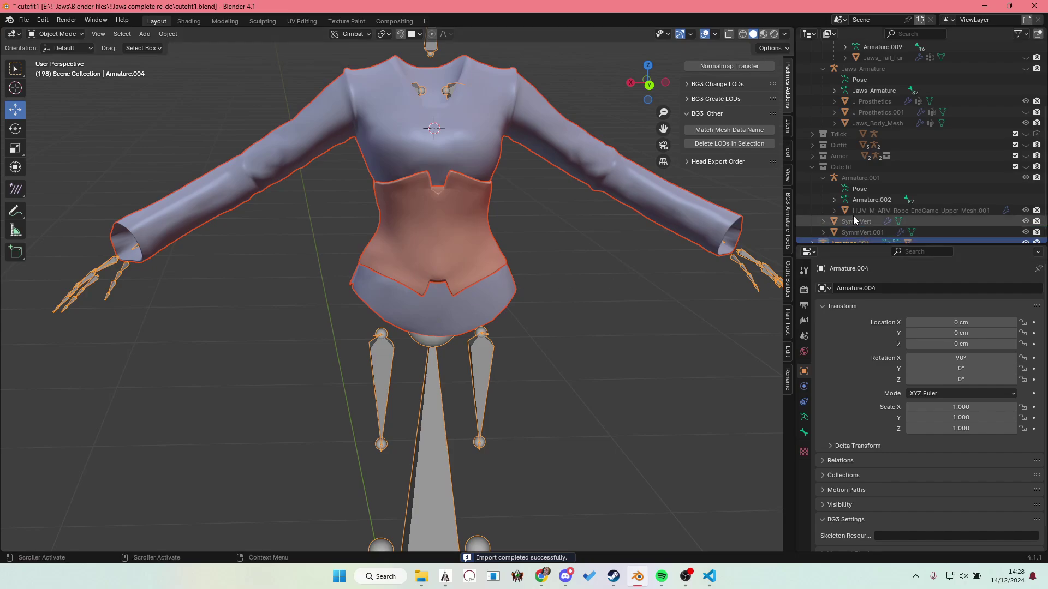
scroll(853, 215, "down", 5)
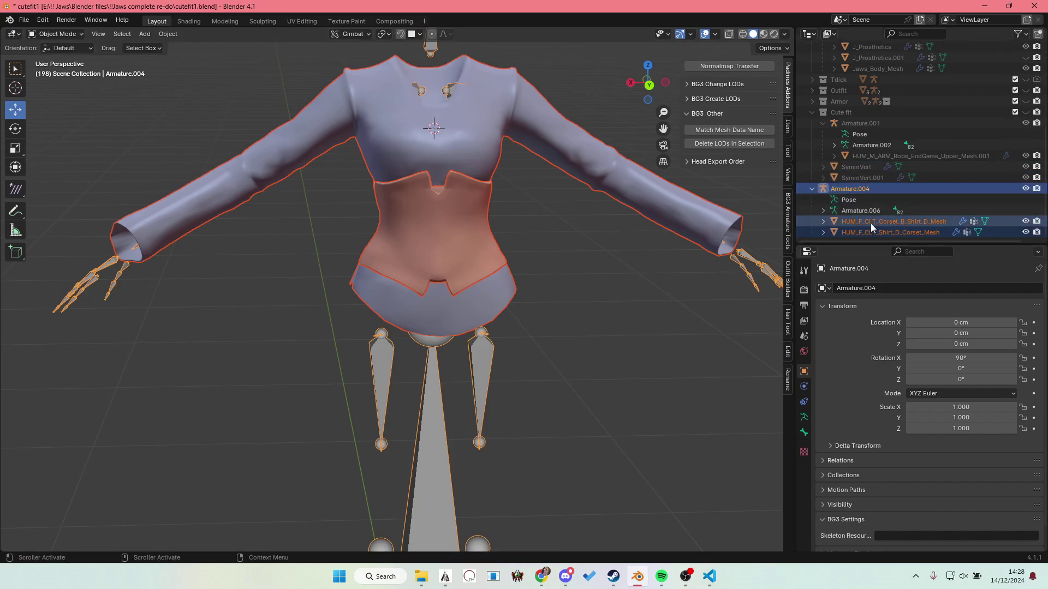
left_click(962, 221)
key("KP_Decimal")
scroll(473, 238, "up", 4)
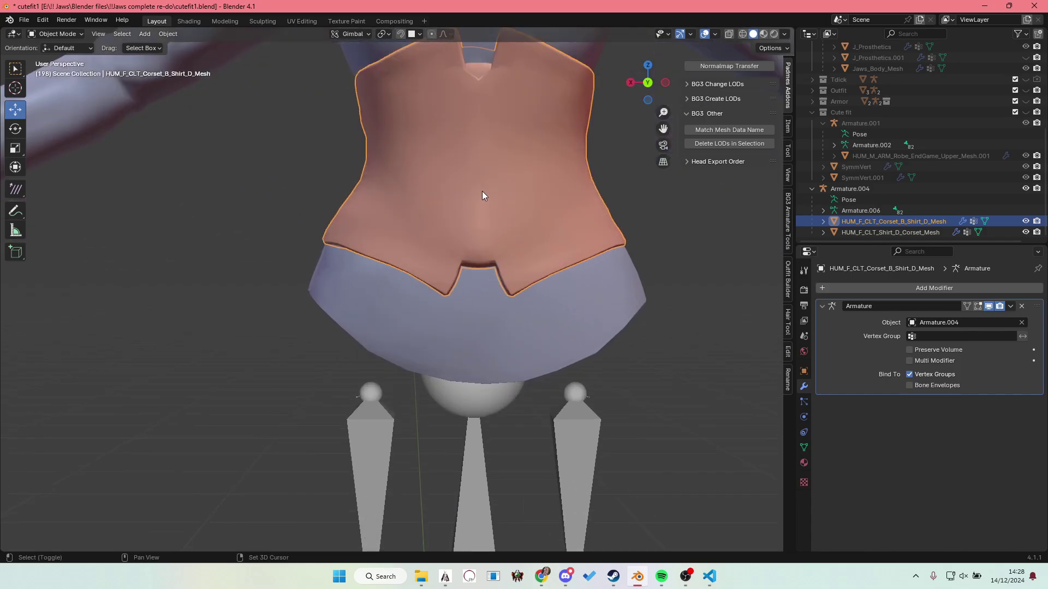
middle_click_drag(482, 195, 460, 335, "shift")
scroll(459, 335, "down", 1)
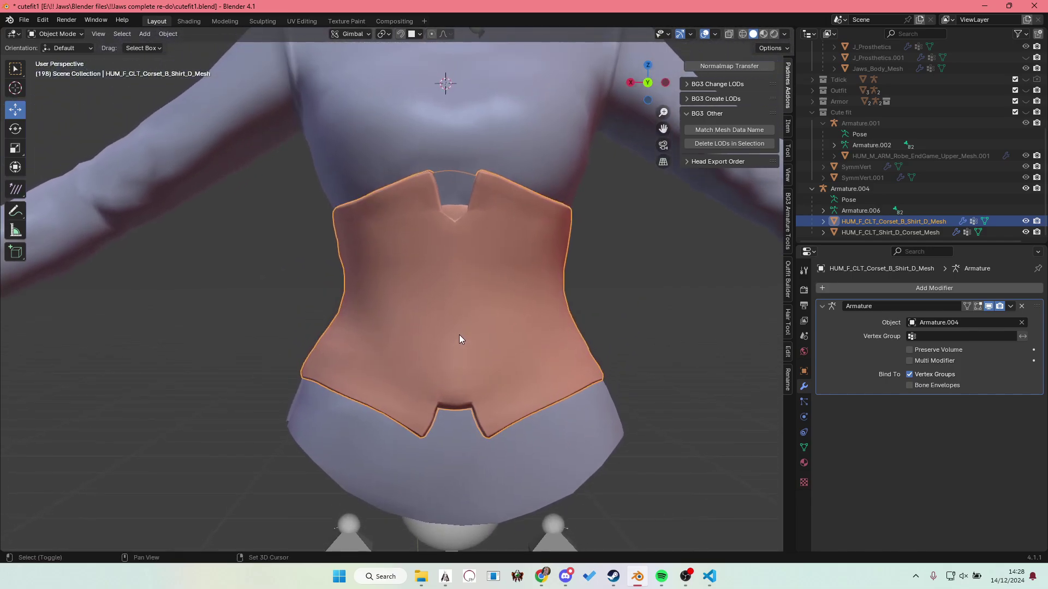
Step: Delete the HUM_F_CLT_Shirt_D_Corset_Mesh shirt, leaving only the corset mesh selected
left_click(442, 114)
scroll(434, 159, "down", 2)
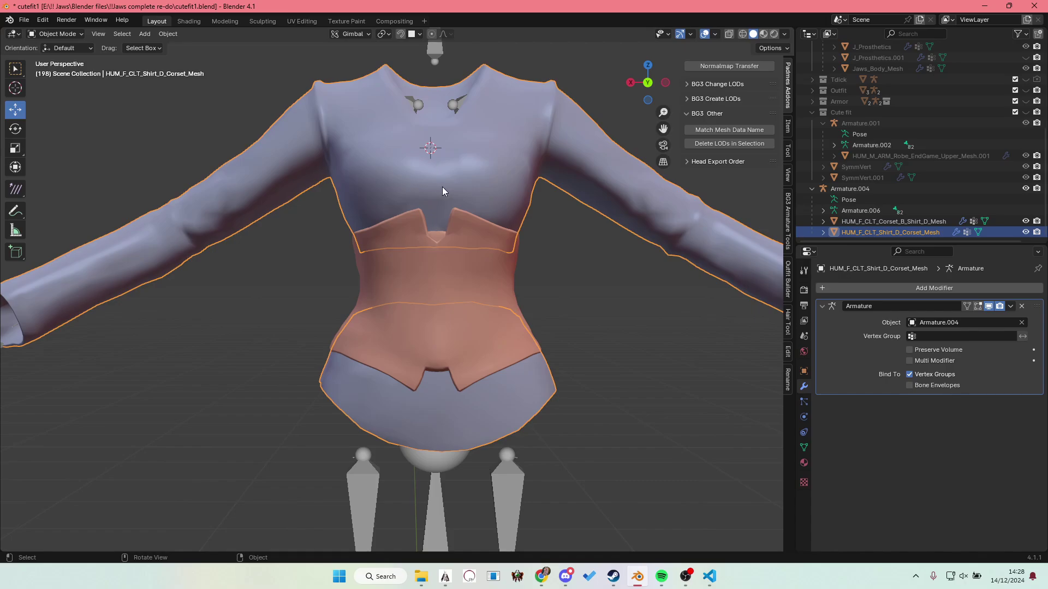
key("x")
left_click(471, 219)
middle_click_drag(464, 215, 447, 242)
left_click(438, 264)
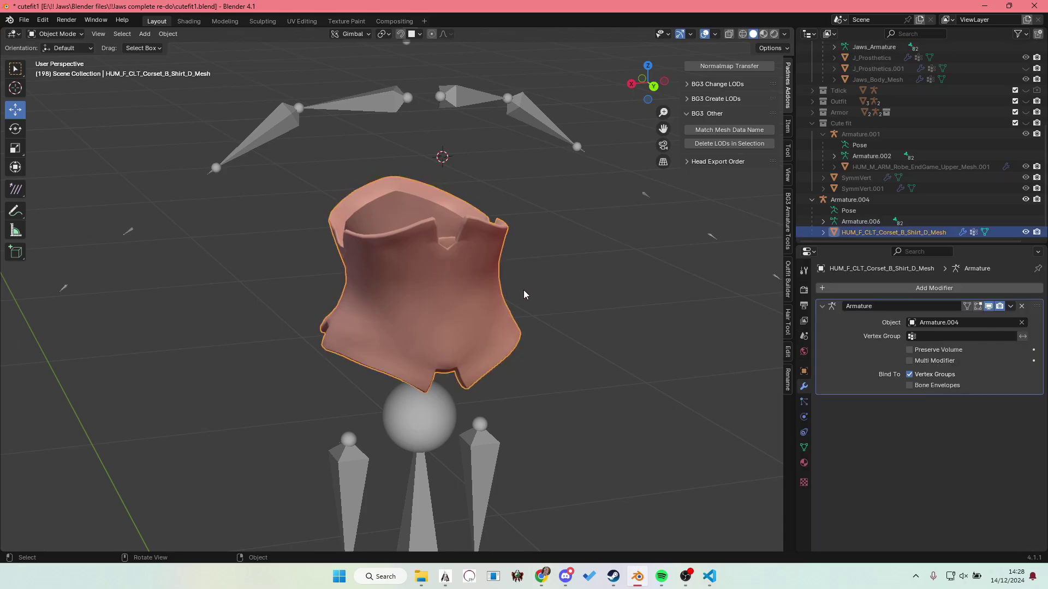
middle_click_drag(523, 290, 628, 273)
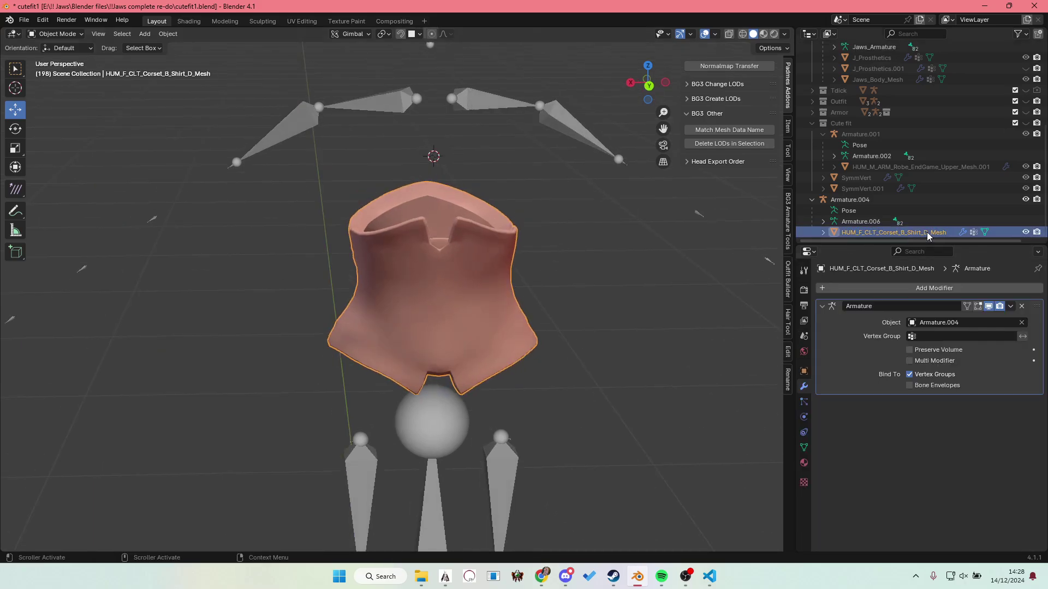
Step: Back in VS Code, compare the Shirt_D_Corset and Corset_B_Shirt_D mesh object names
double_click(981, 10)
left_click(980, 12)
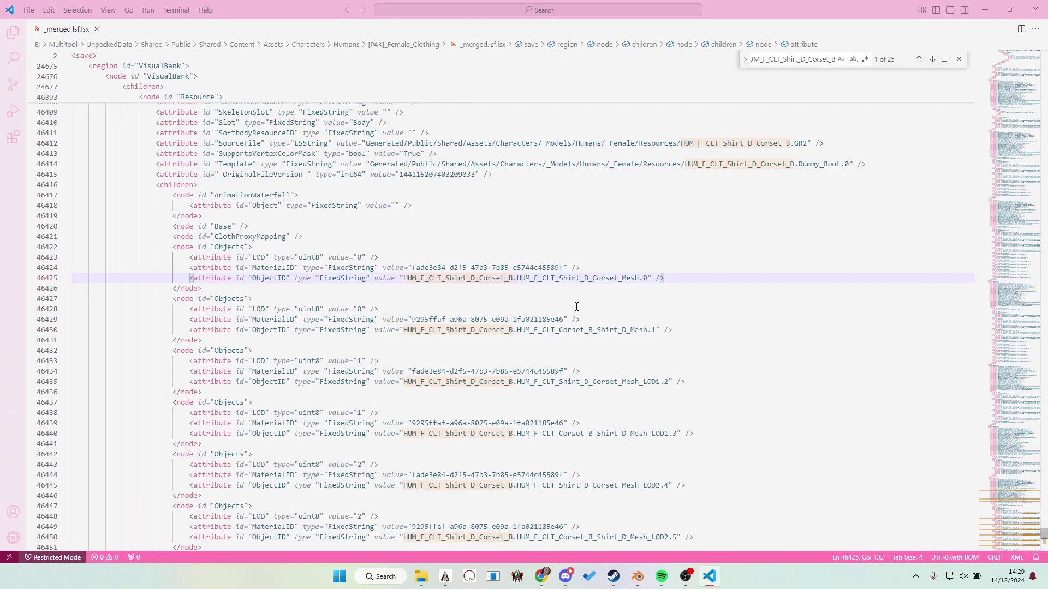
left_click_drag(560, 276, 618, 276)
left_click(582, 285)
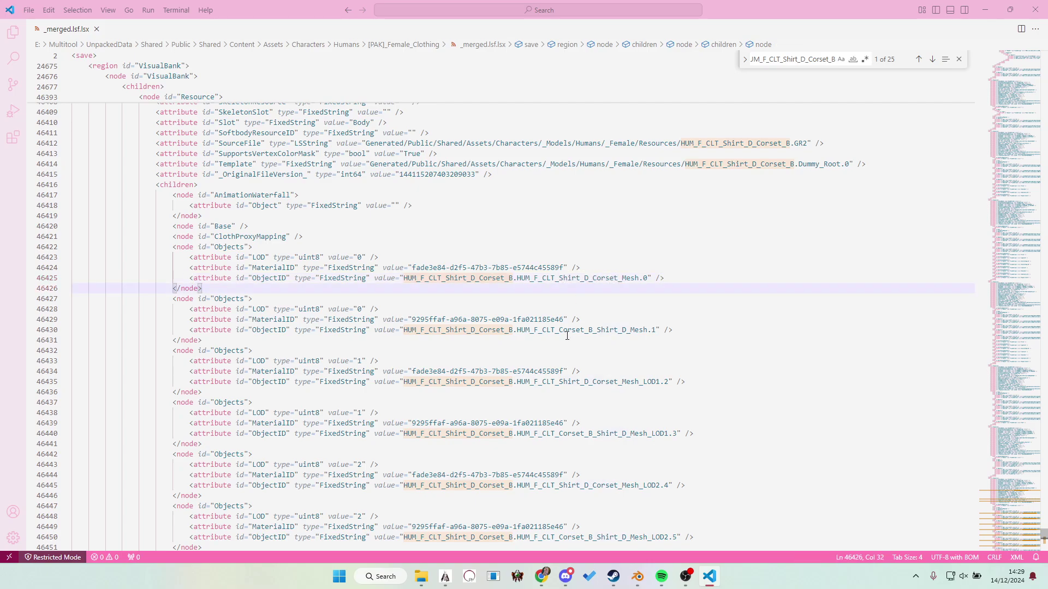
left_click_drag(570, 277, 635, 278)
left_click(580, 319)
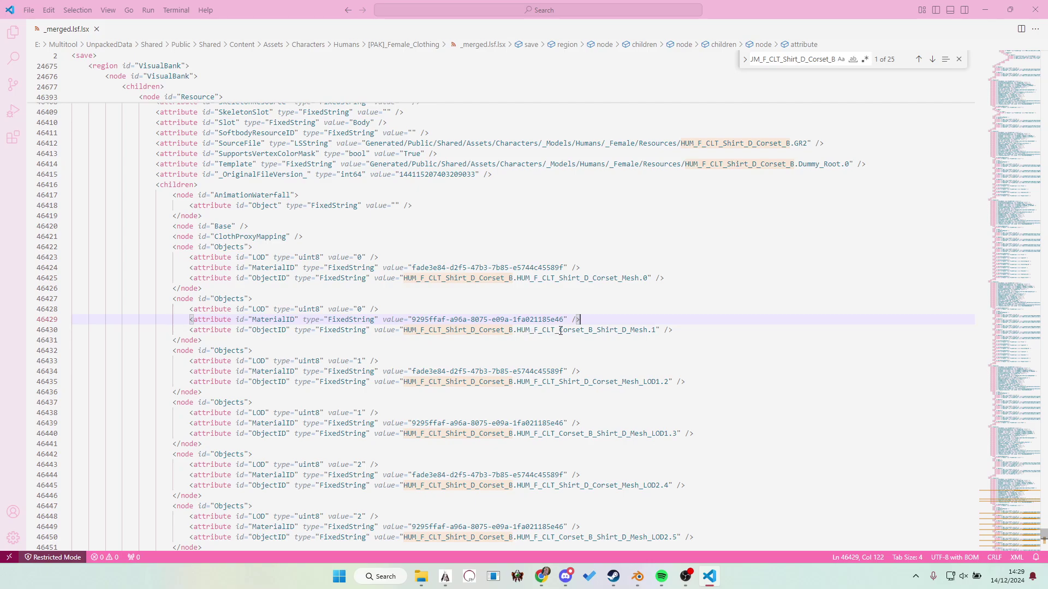
left_click_drag(604, 329, 628, 330)
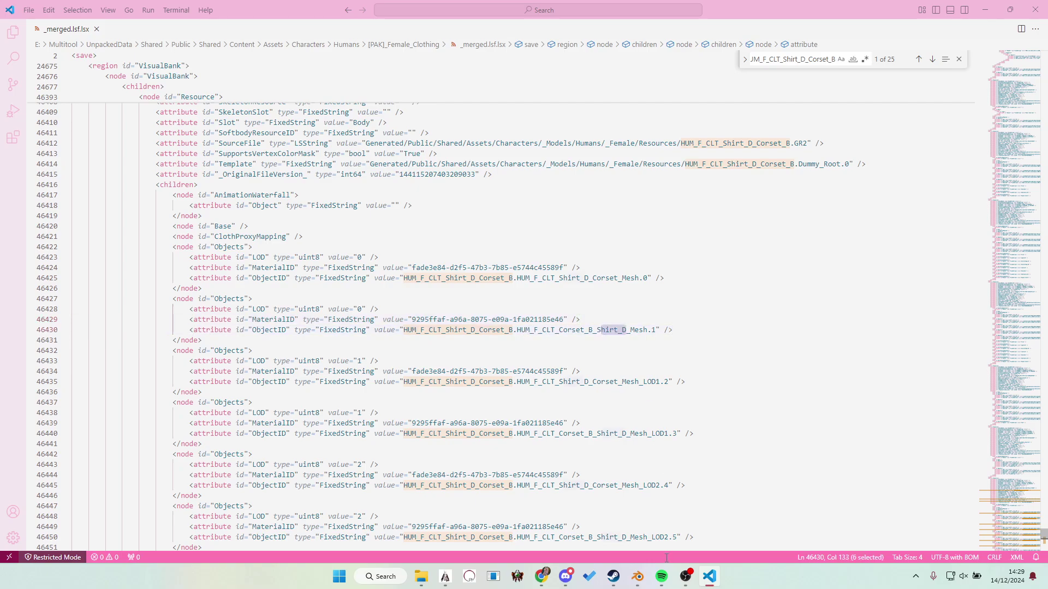
Step: Confirm the corset mesh name in Blender, then select MaterialID 9295ffaf-a96a-8075-e09a-1fa021185e46
left_click(638, 577)
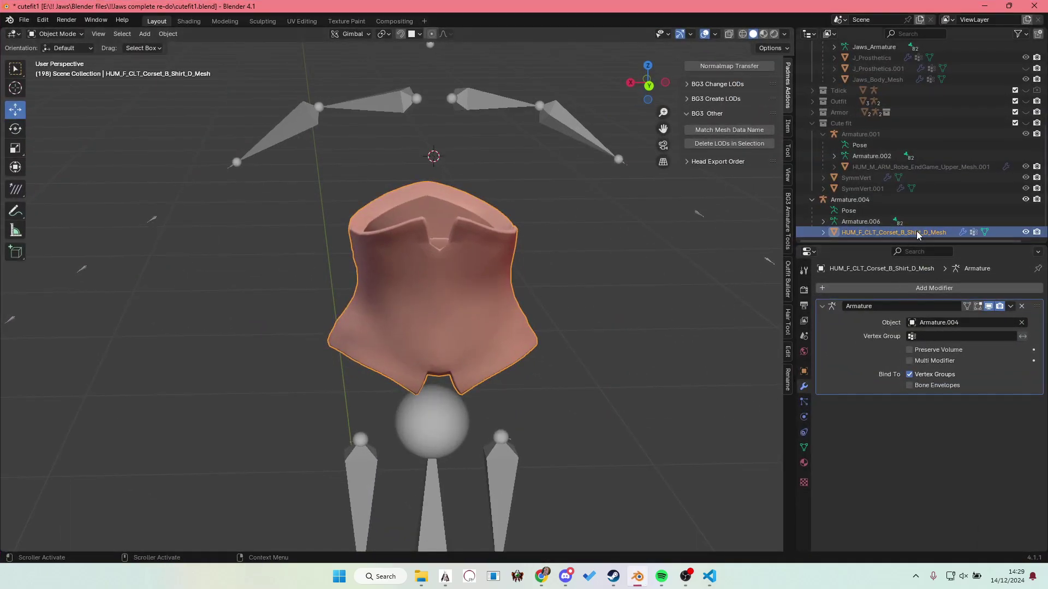
left_click(709, 577)
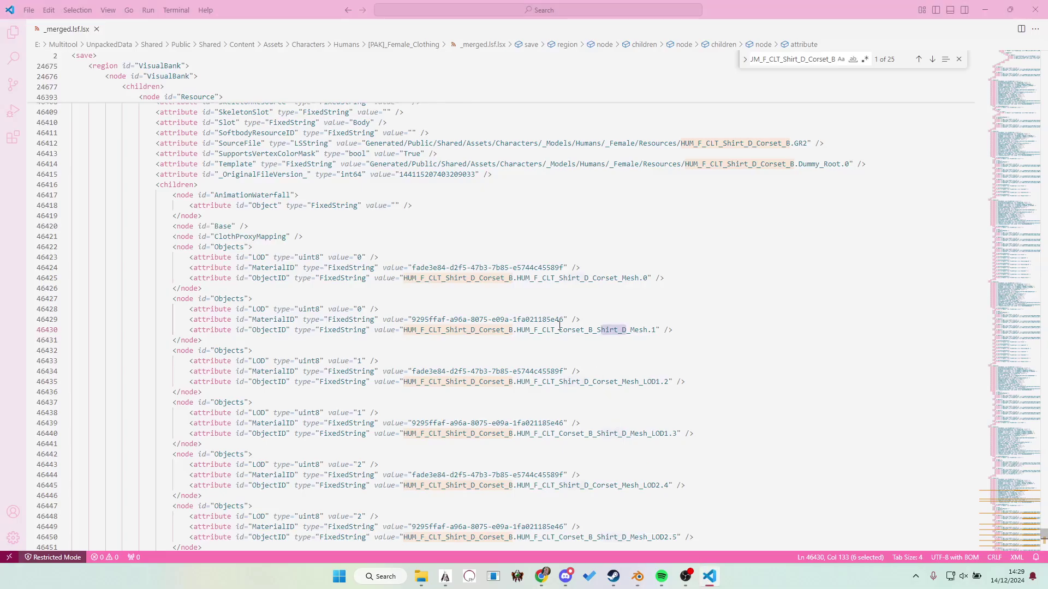
left_click(501, 320)
key("alt+a")
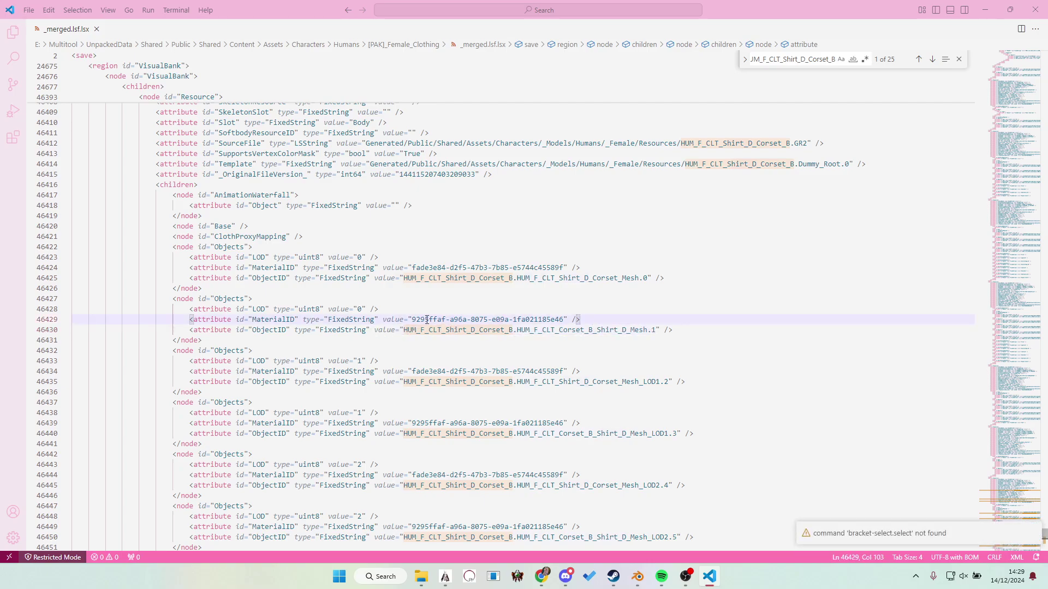
left_click_drag(413, 320, 563, 322)
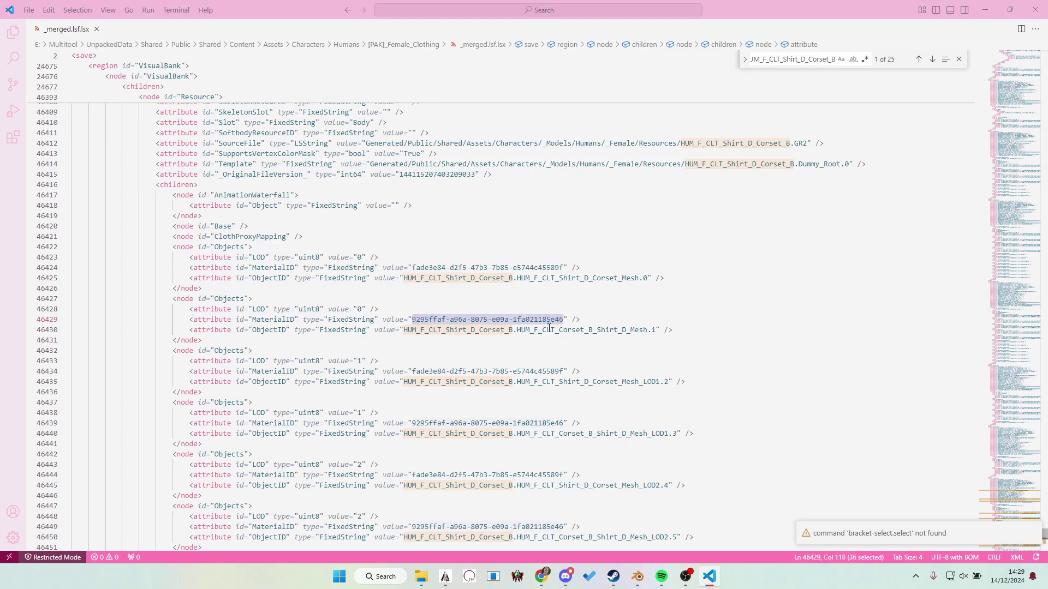
Step: Search for MaterialID 9295ffaf-a96a-8075-e09a-1fa021185e46 and step back to its MaterialBank definition
key("ctrl+f")
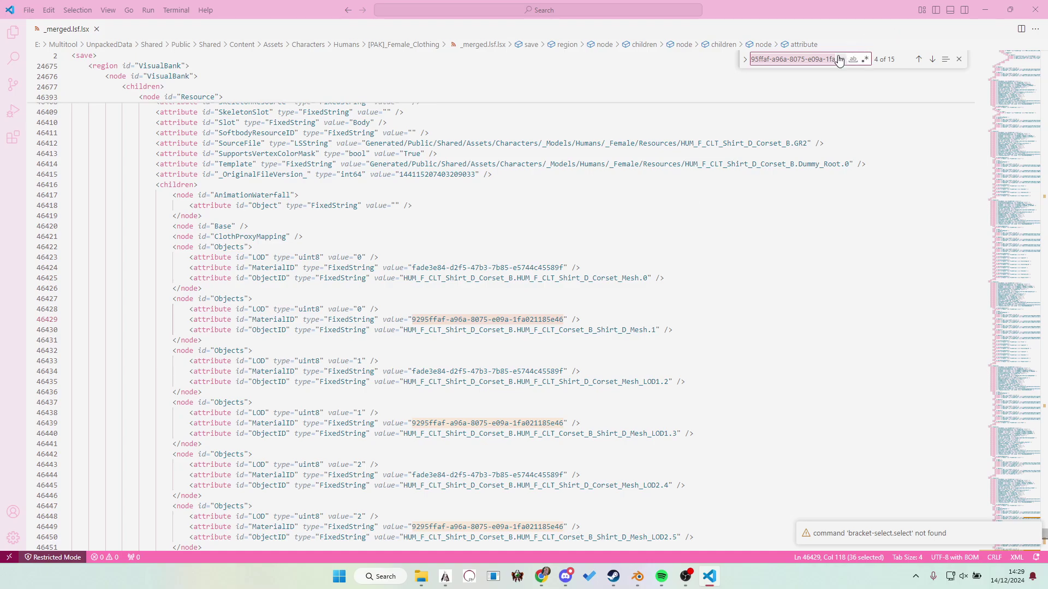
left_click(920, 59)
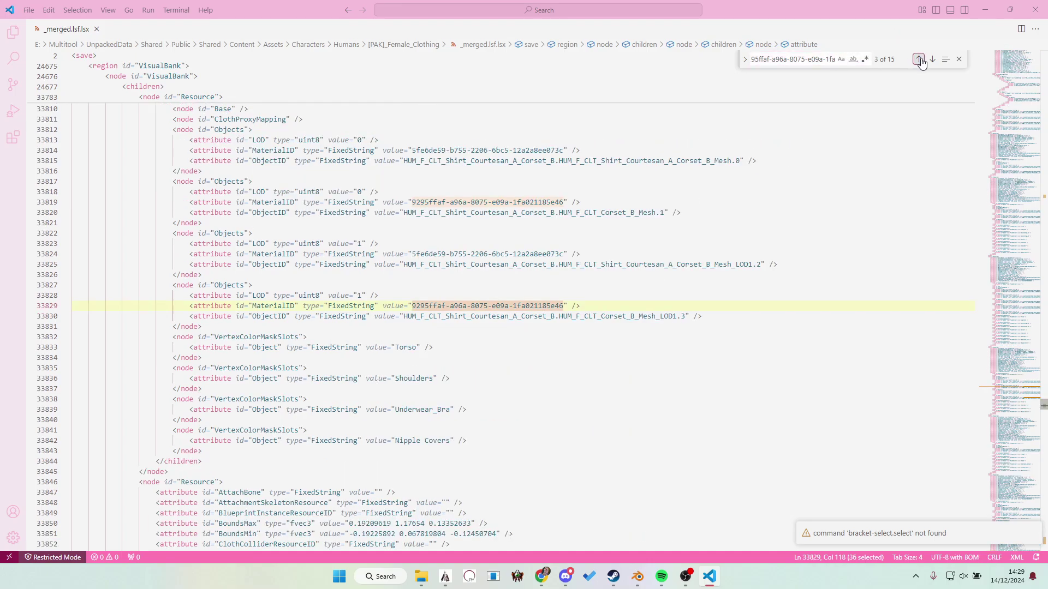
left_click(920, 59)
left_click(920, 60)
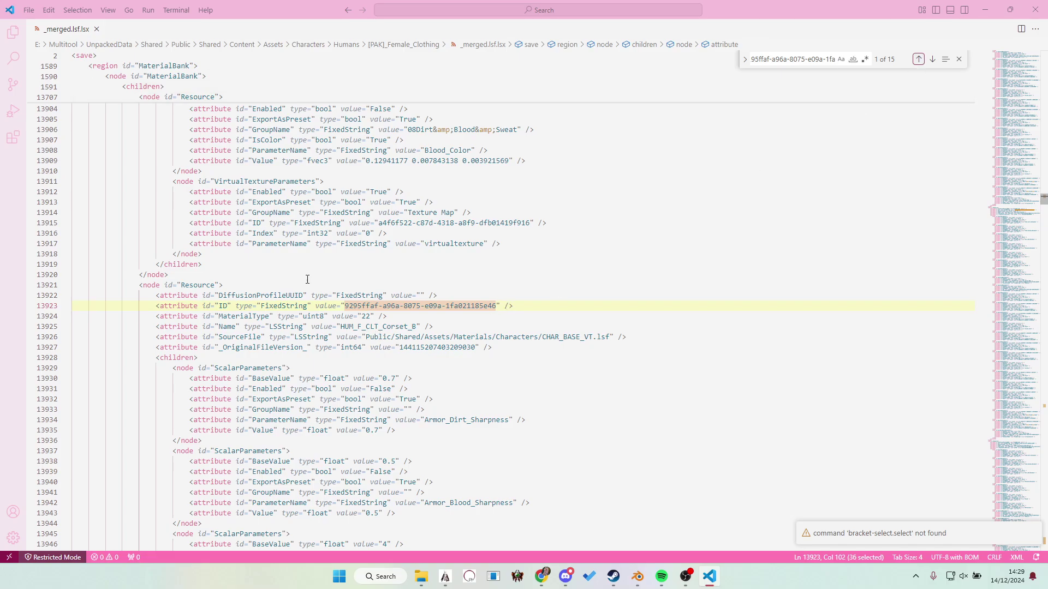
Step: Select the VirtualTextureParameters ID 3d02a1a3-f53c-f612-6f27-4d4823f3beff in the HUM_F_CLT_Corset_B material
scroll(300, 285, "down", 2)
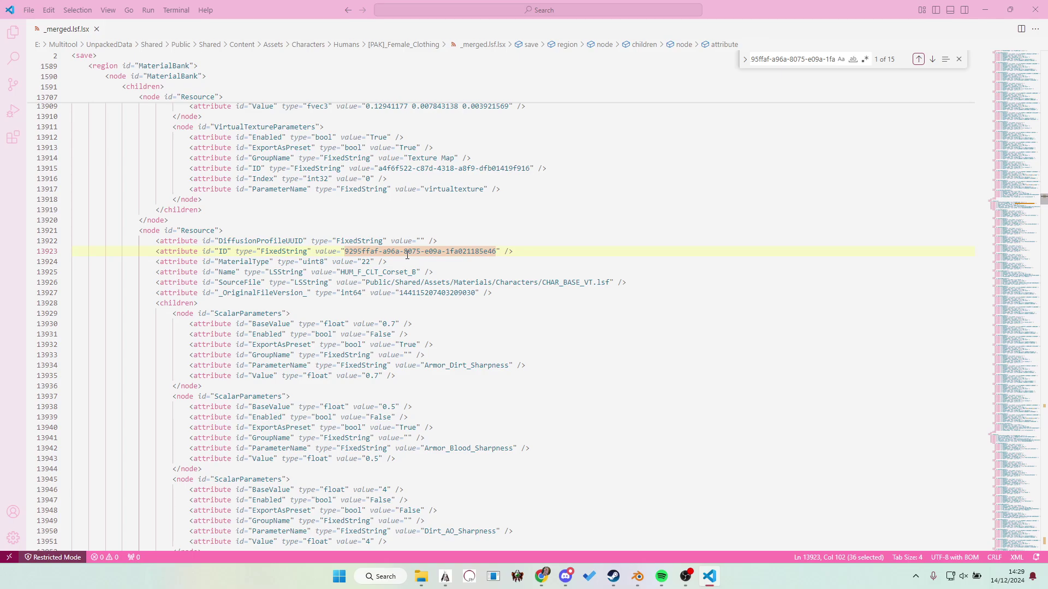
scroll(264, 247, "down", 20)
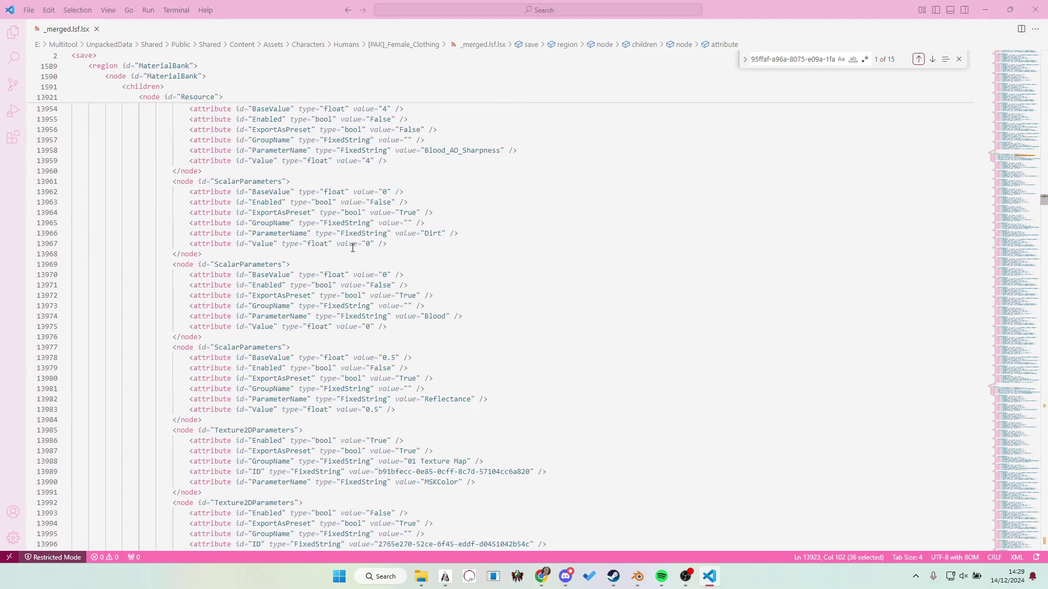
scroll(353, 248, "down", 20)
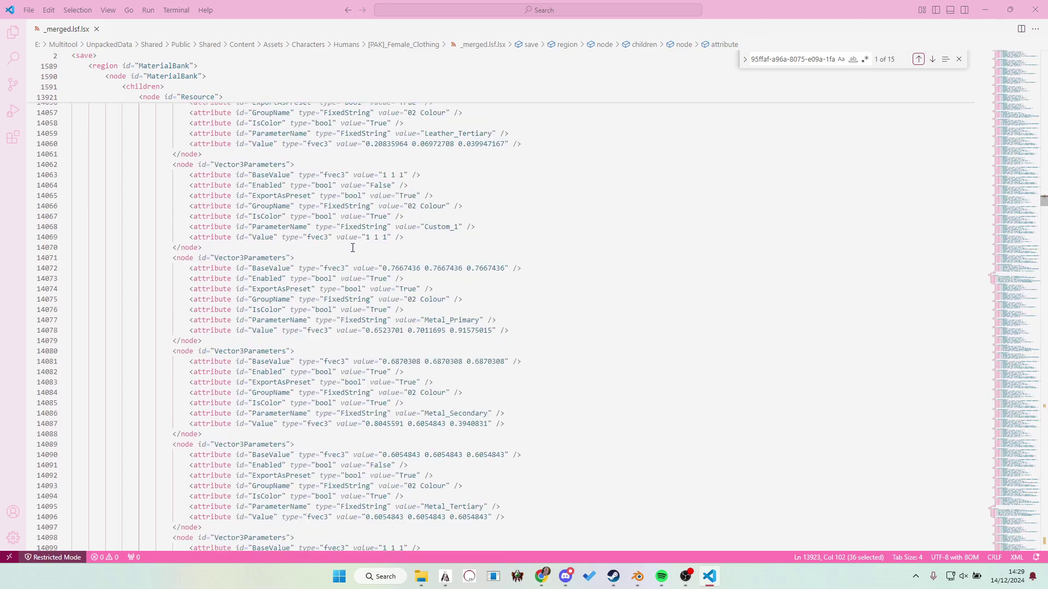
scroll(353, 248, "down", 3)
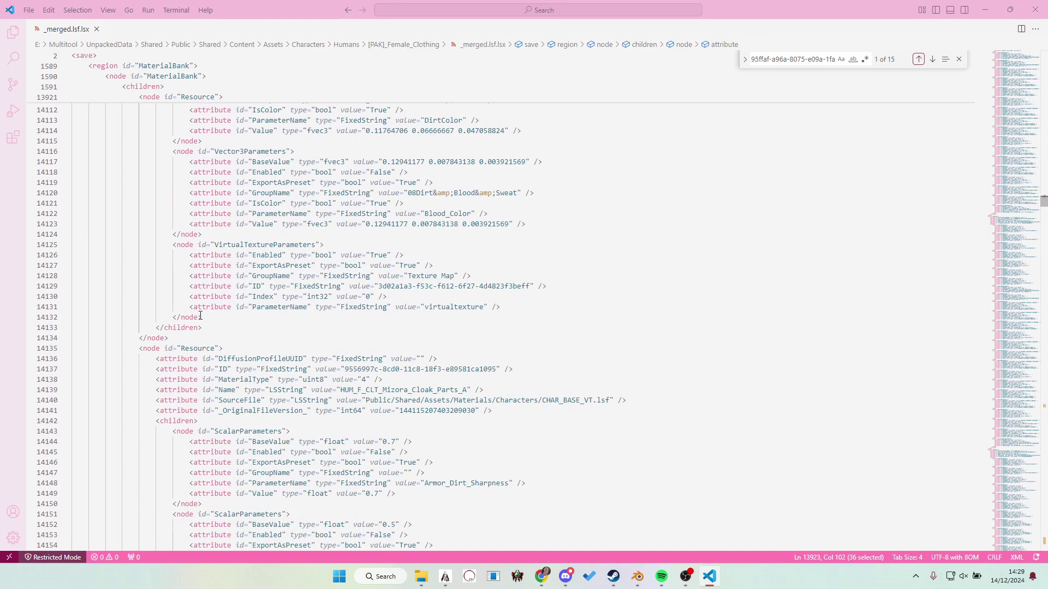
left_click_drag(135, 347, 349, 402)
left_click(433, 369)
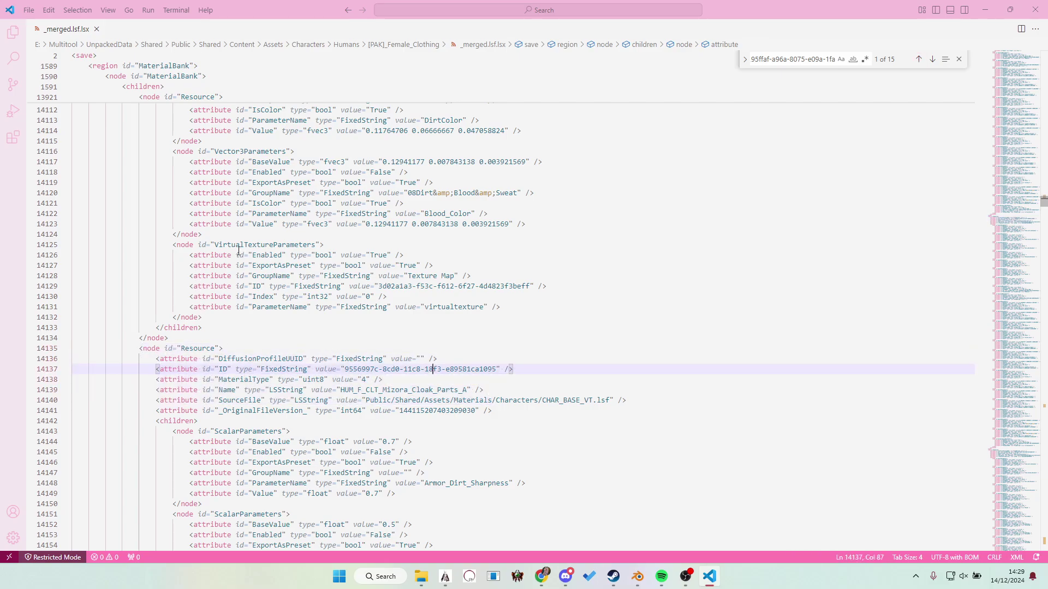
left_click_drag(214, 245, 315, 245)
left_click(287, 255)
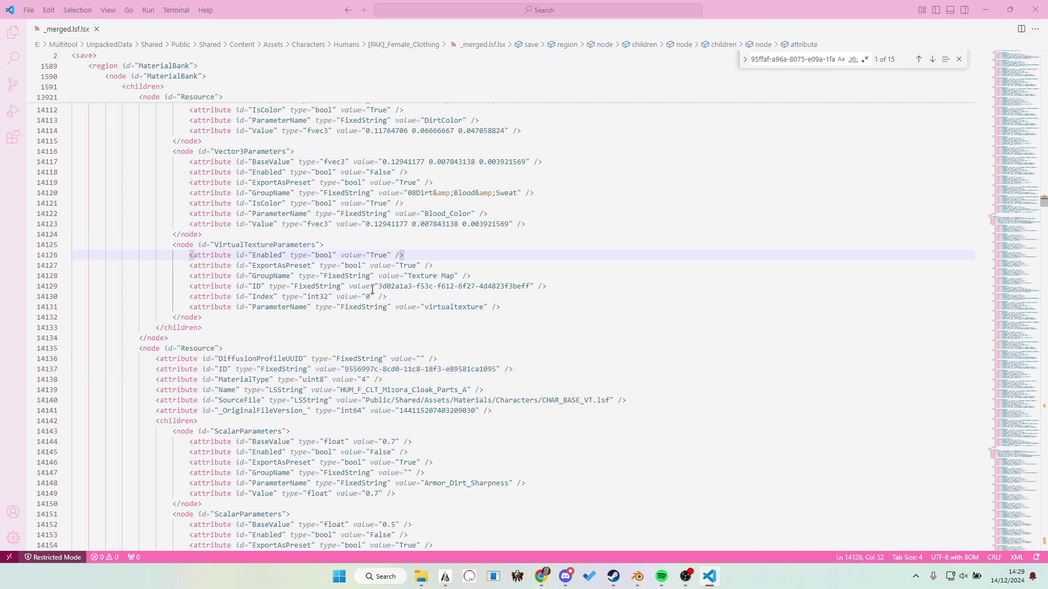
left_click_drag(378, 288, 529, 289)
key("ctrl+f")
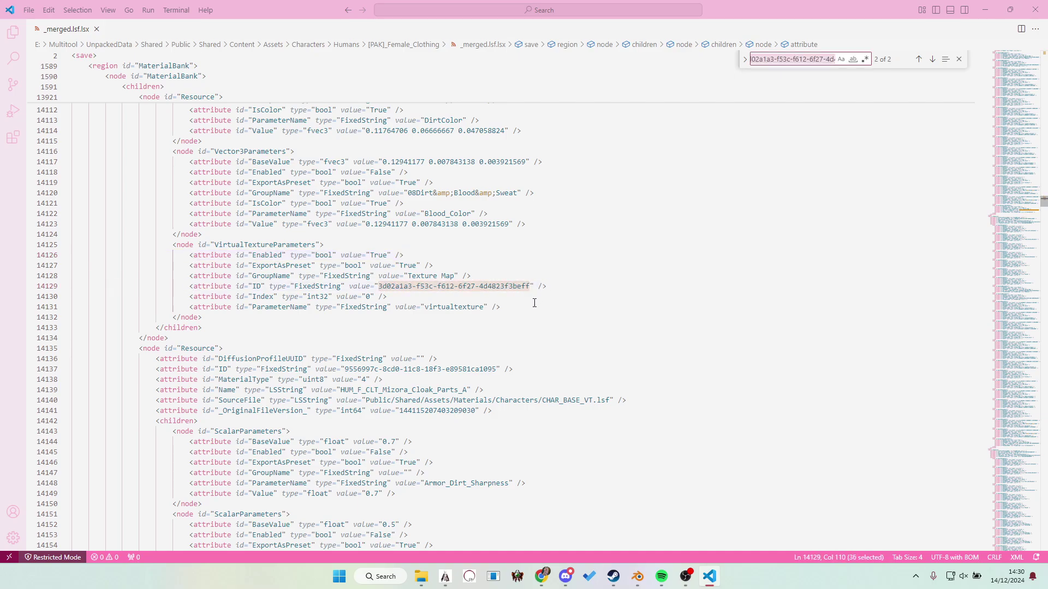
left_click(919, 59)
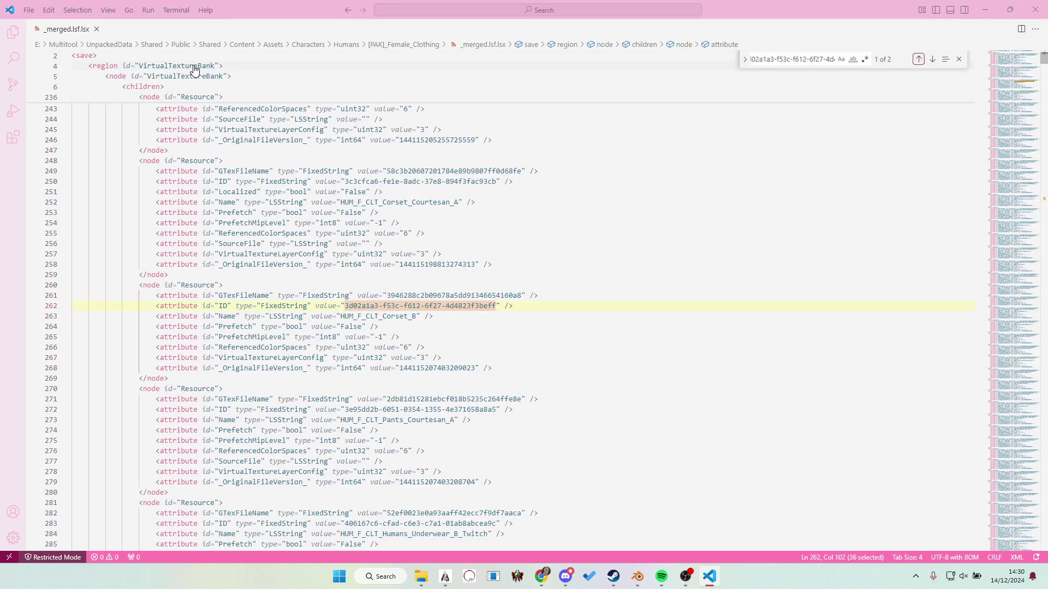
left_click(394, 296)
left_click_drag(389, 295, 521, 295)
key("ctrl+c")
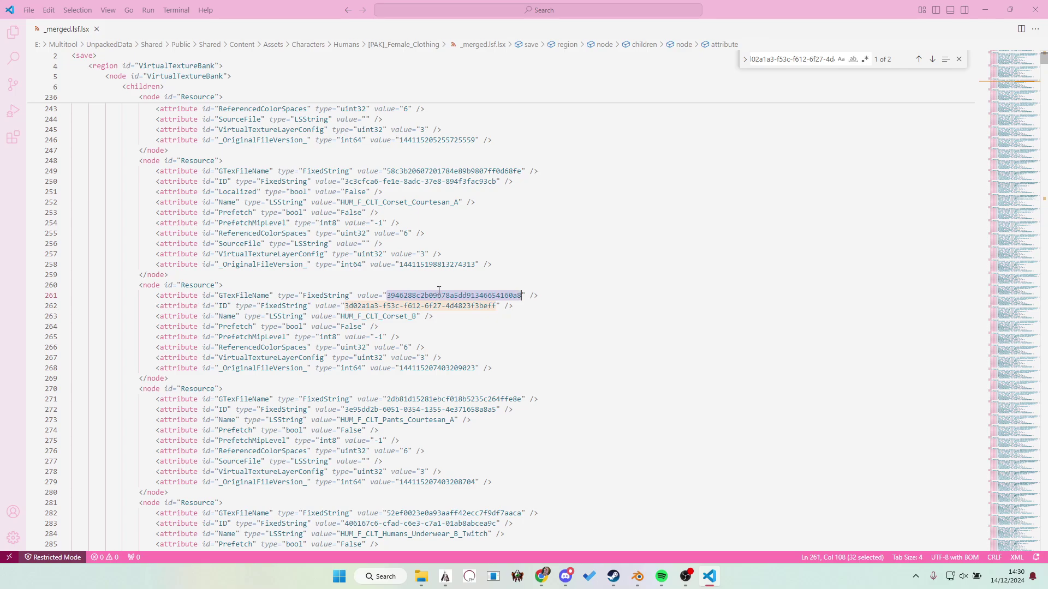
mouse_move(445, 577)
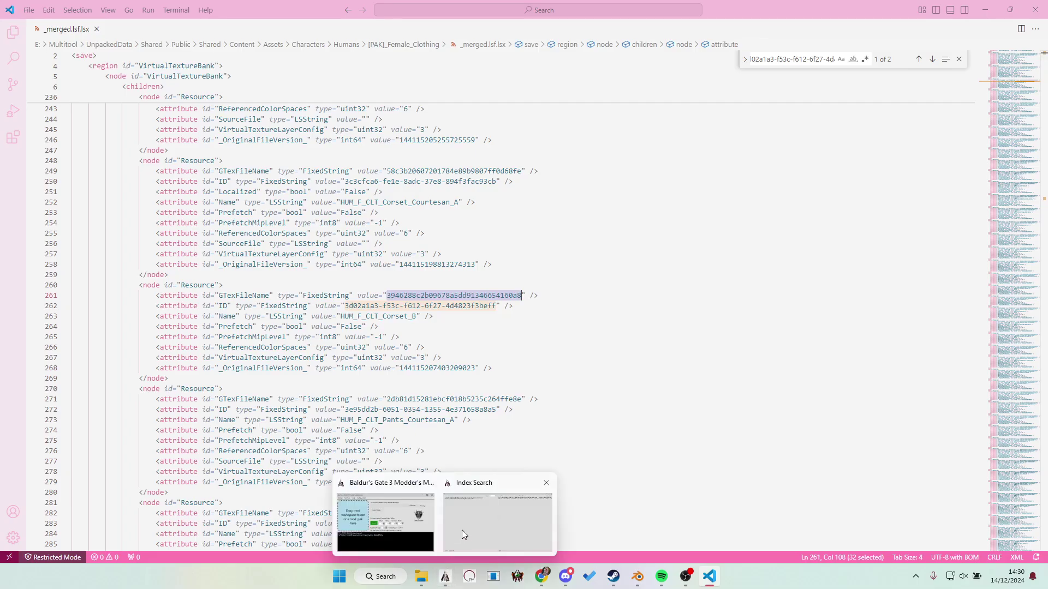
left_click(461, 530)
left_click(130, 28)
key("ctrl+a")
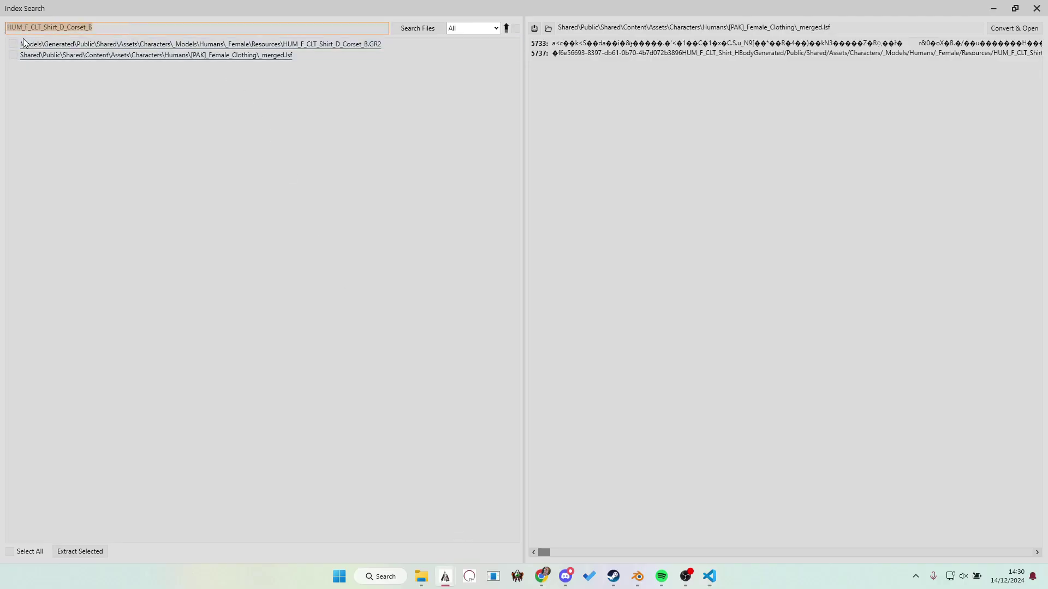
key("ctrl+v")
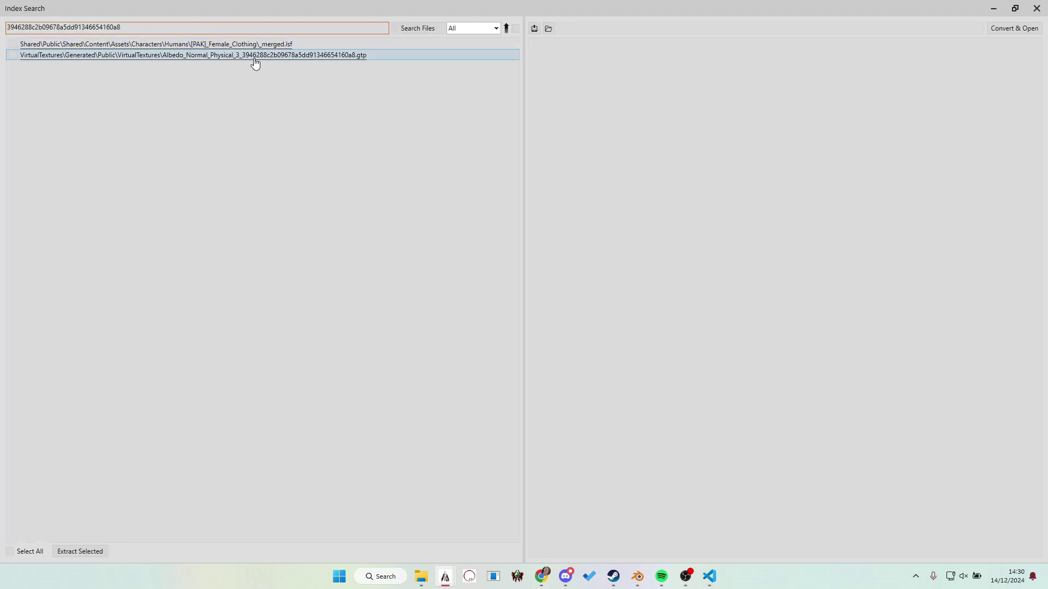
left_click(266, 55)
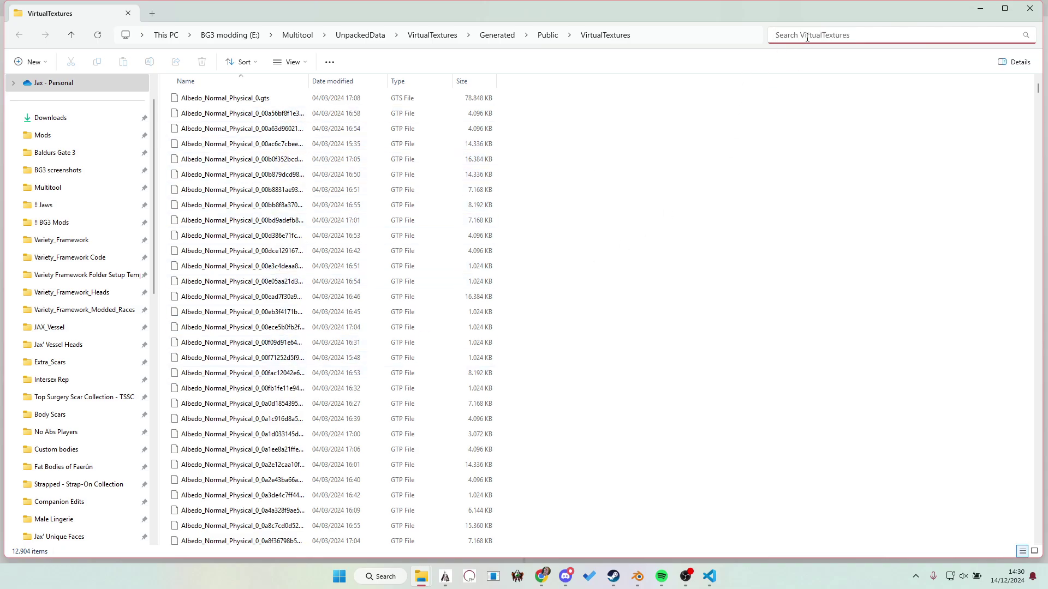
key("ctrl+v")
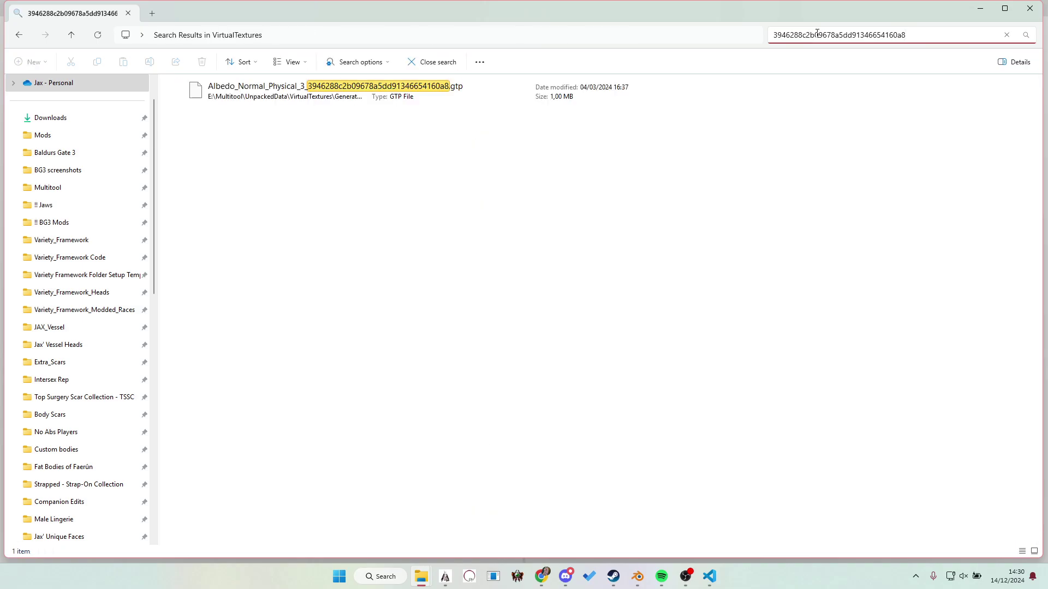
right_click(348, 293)
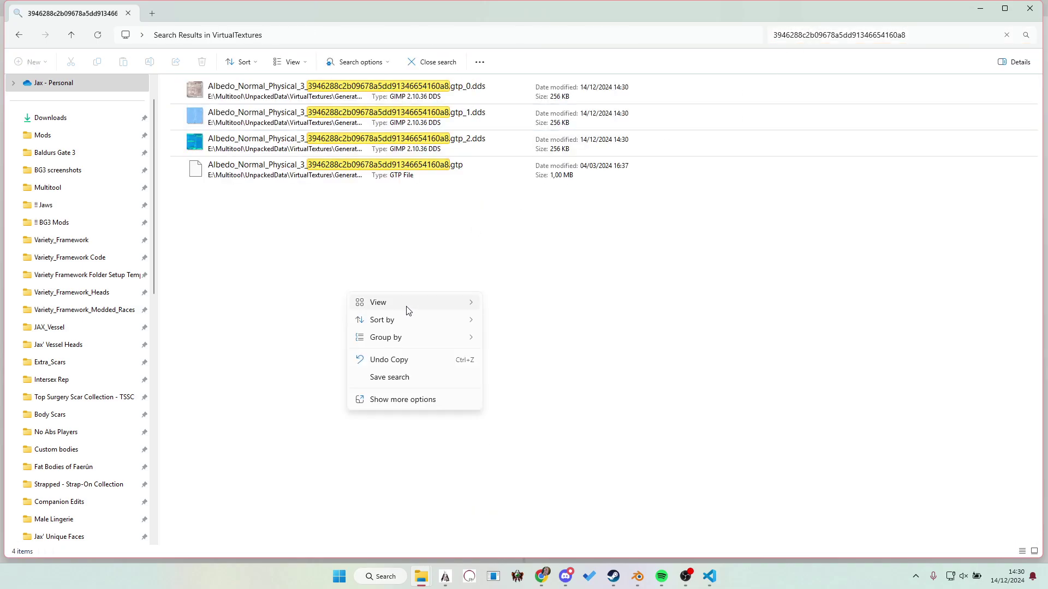
mouse_move(407, 310)
left_click(505, 309)
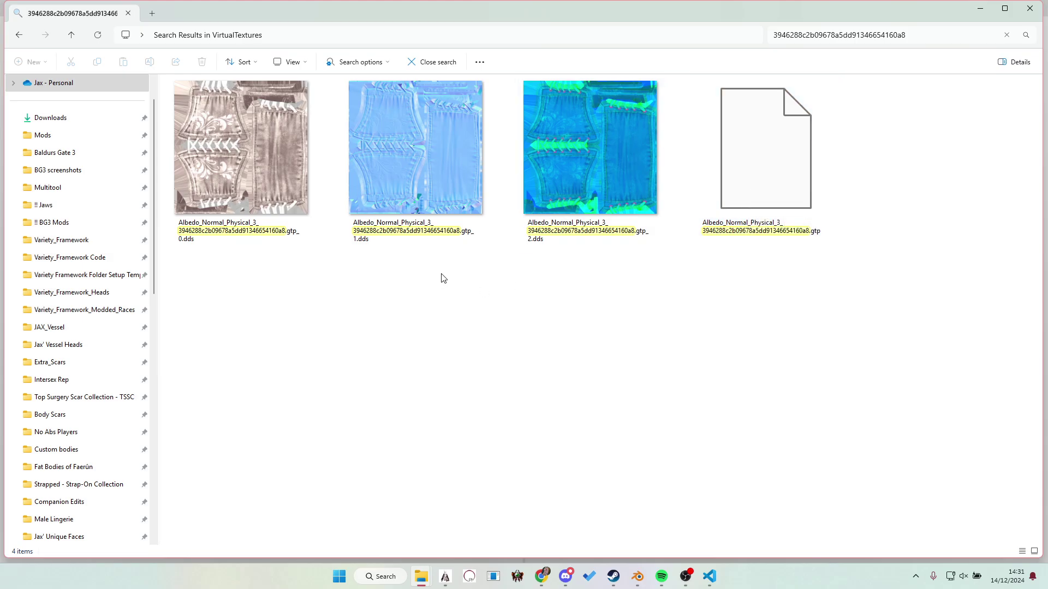
Step: Select the three extracted textures gtp_0, gtp_1 and gtp_2 .dds
mouse_move(225, 140)
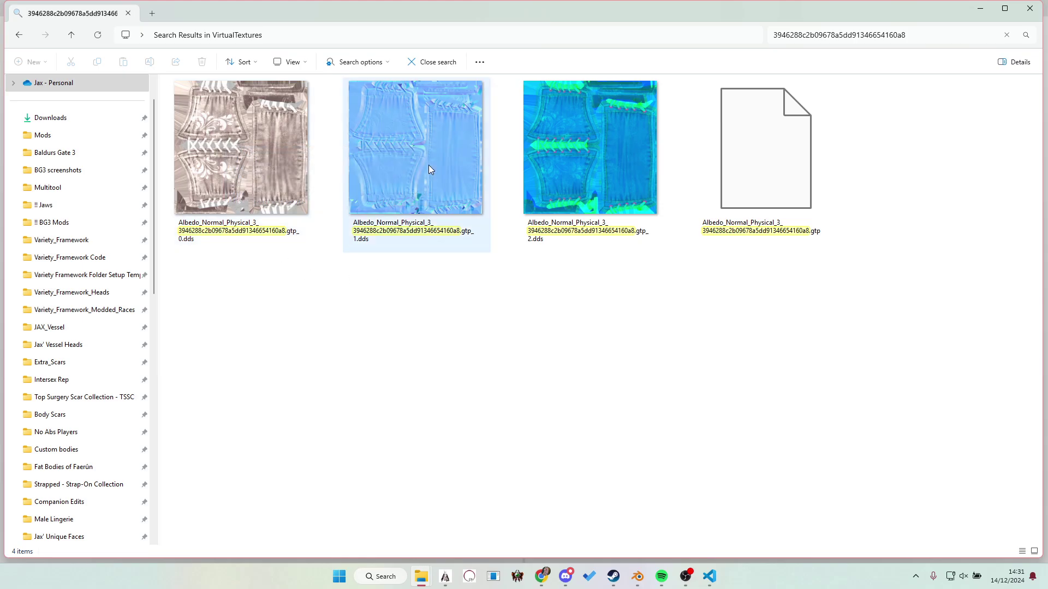
mouse_move(426, 162)
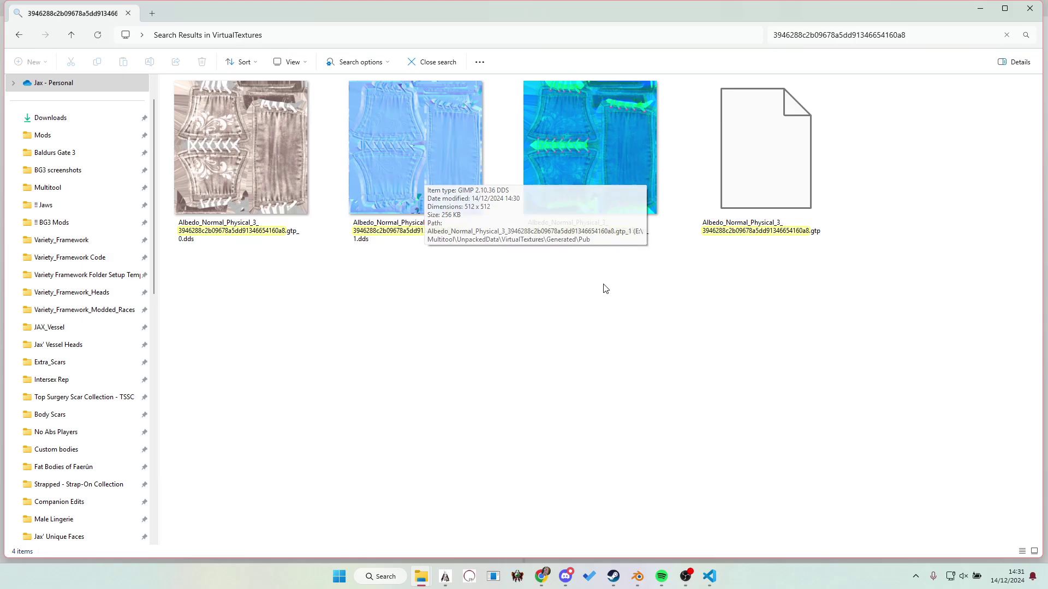
mouse_move(579, 250)
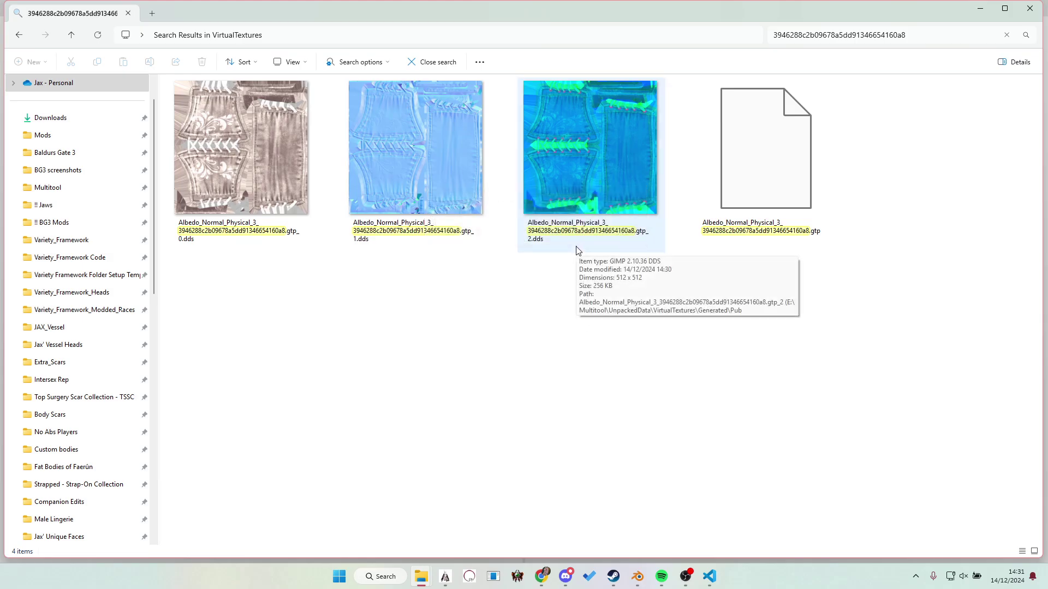
left_click_drag(633, 264, 236, 262)
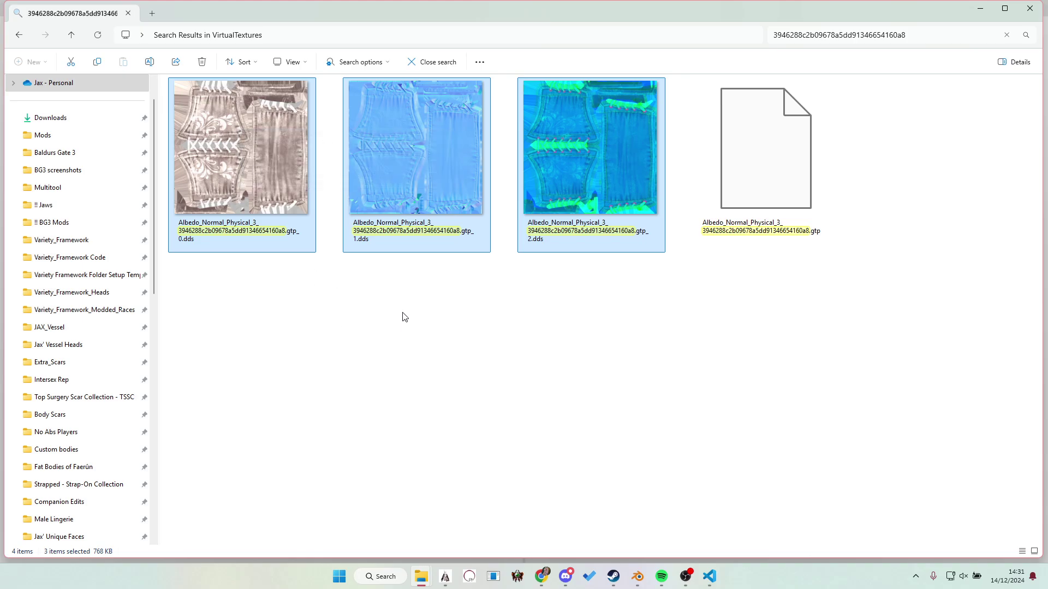
Step: On the BG3 modding (E:) drive, rename the first Albedo .dds texture to Corset_BM
scroll(98, 298, "down", 7)
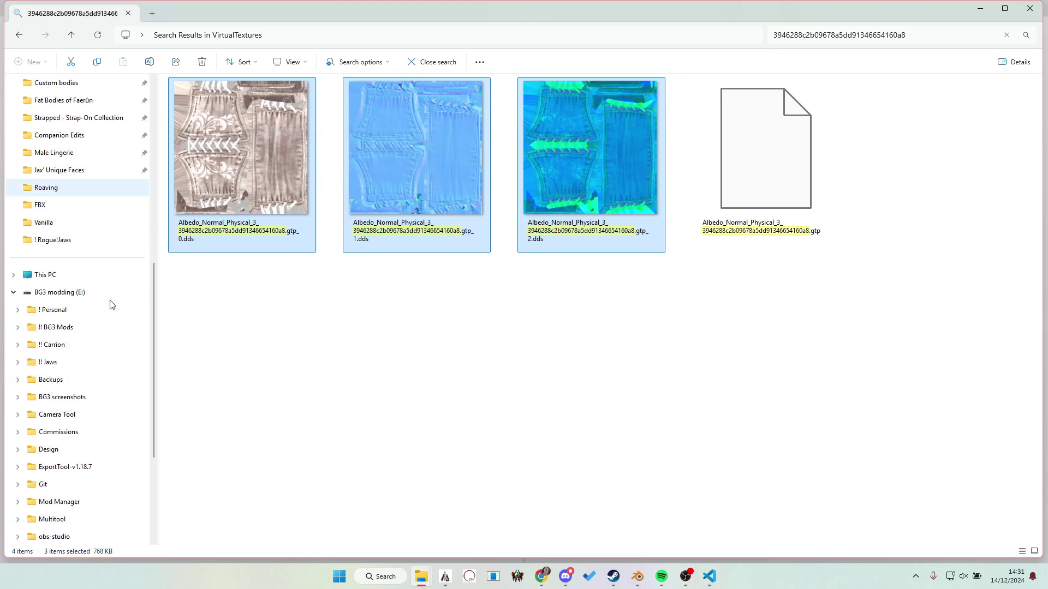
scroll(75, 307, "down", 3)
scroll(69, 295, "up", 3)
left_click(68, 278)
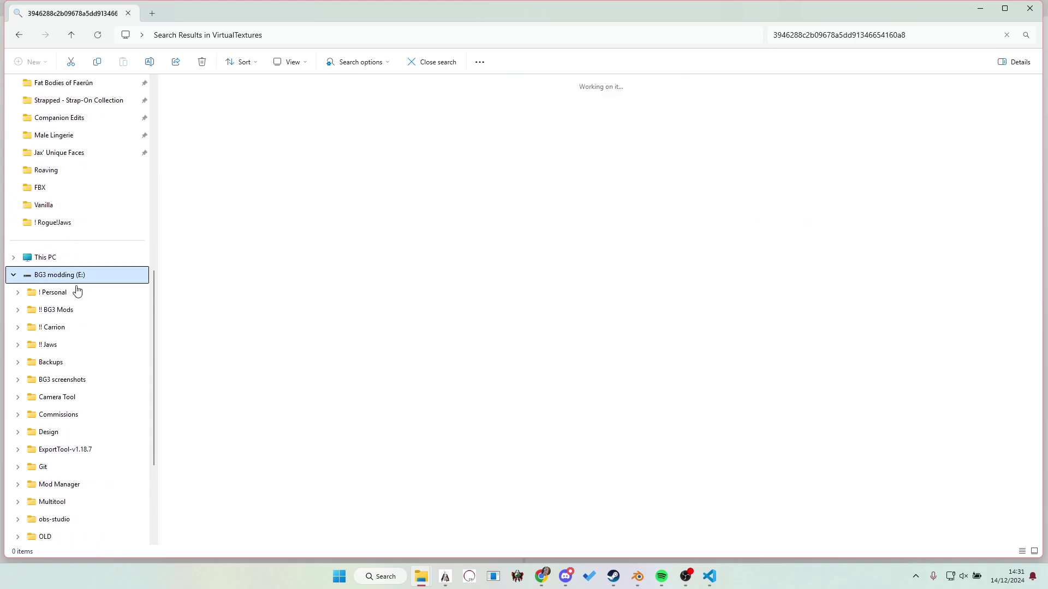
scroll(649, 416, "down", 5)
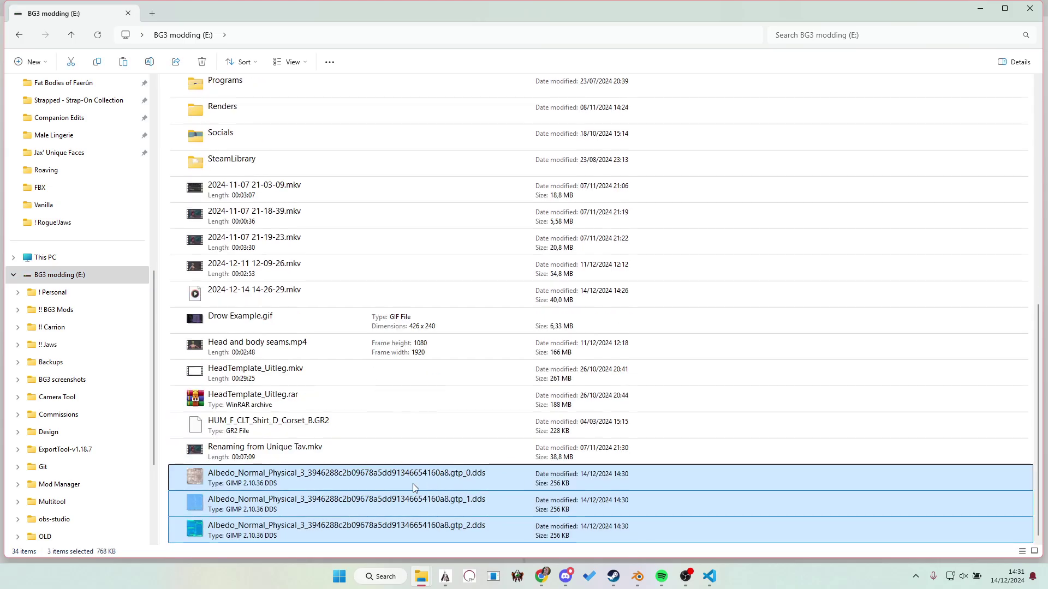
left_click(386, 479)
right_click(387, 477)
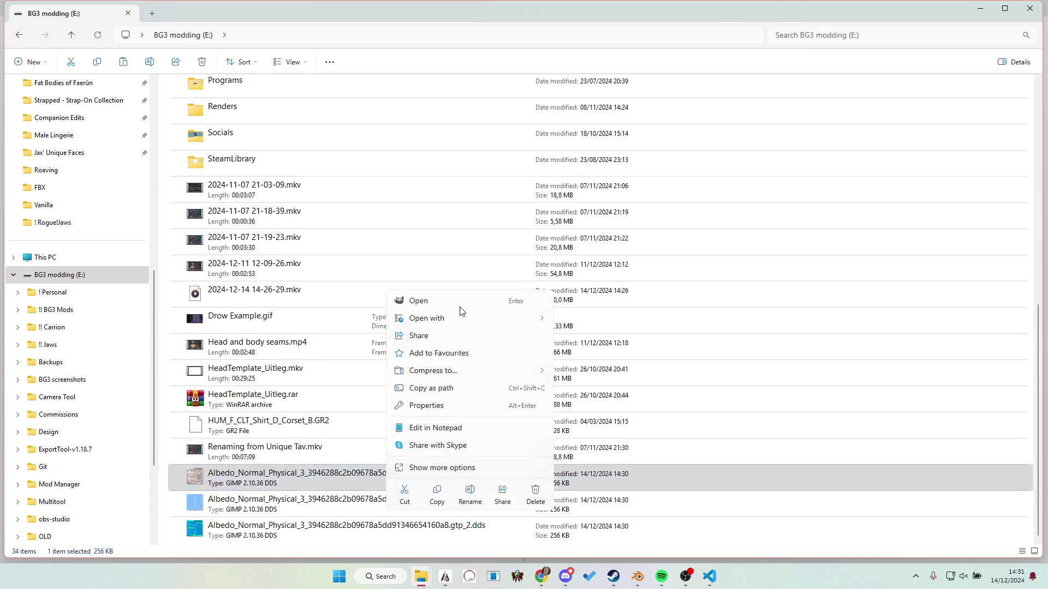
left_click(470, 494)
type("Corset_")
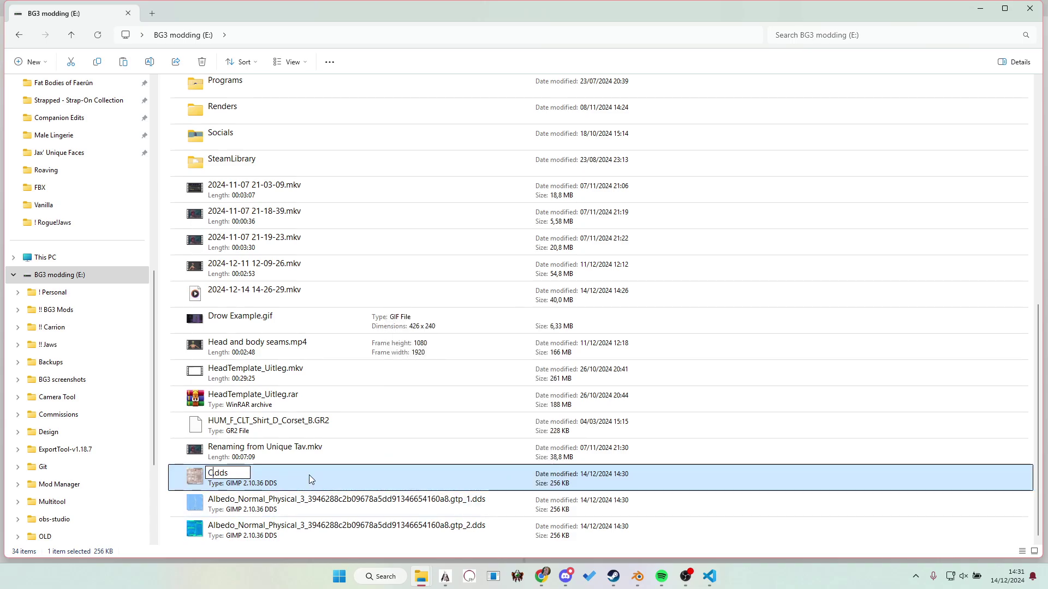
type("BM")
left_click(325, 503)
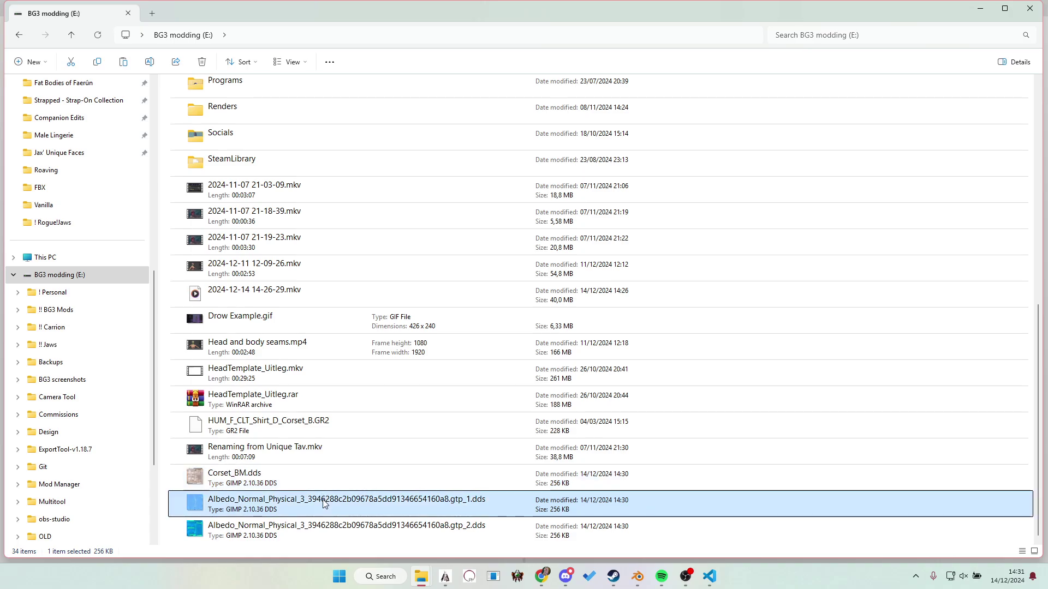
Step: Rename the second Albedo .dds texture to Corset_NM
right_click(325, 503)
left_click(404, 519)
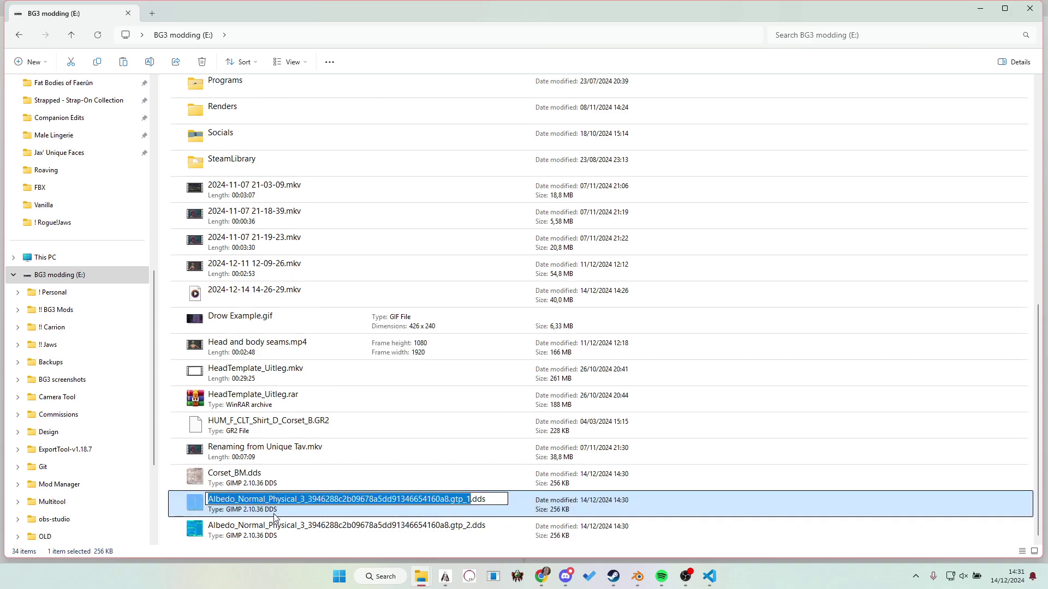
type("Corset_B")
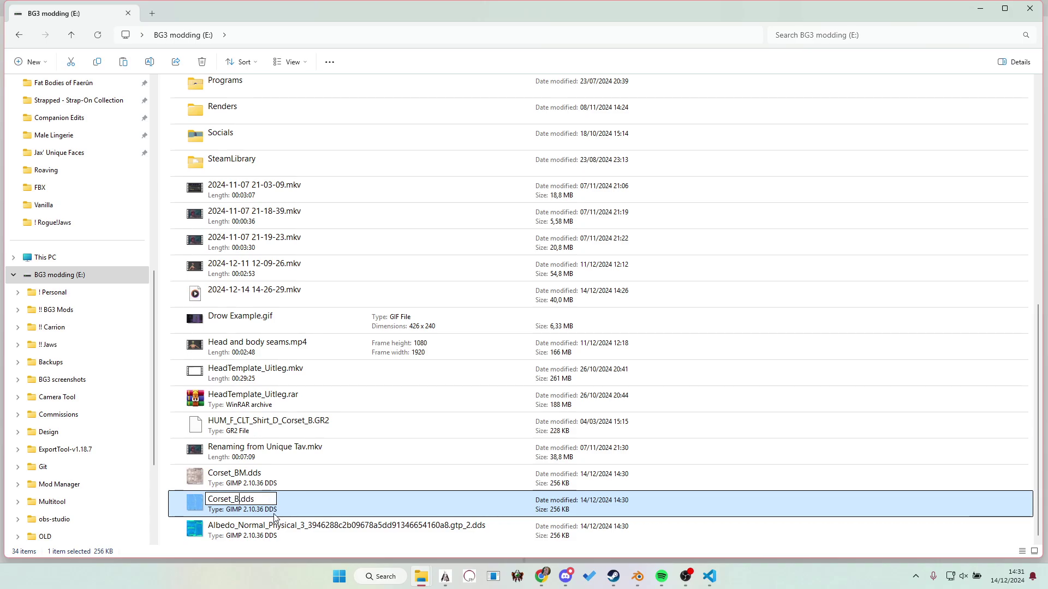
key("BackSpace")
type("NM")
left_click(291, 533)
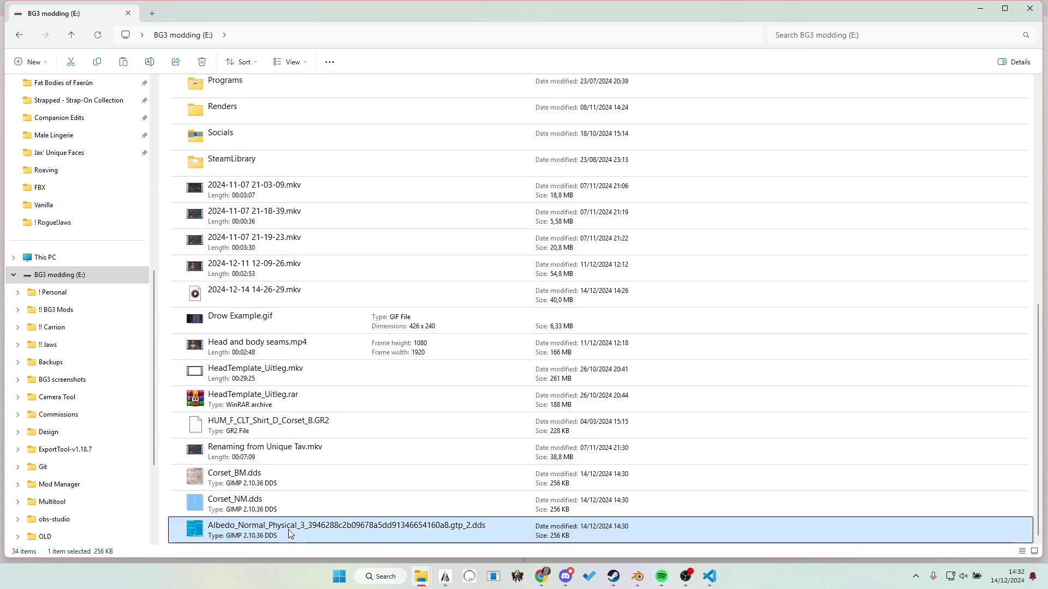
Step: Rename the last Albedo .dds texture to Corset_PM and minimise File Explorer
right_click(291, 534)
left_click(370, 546)
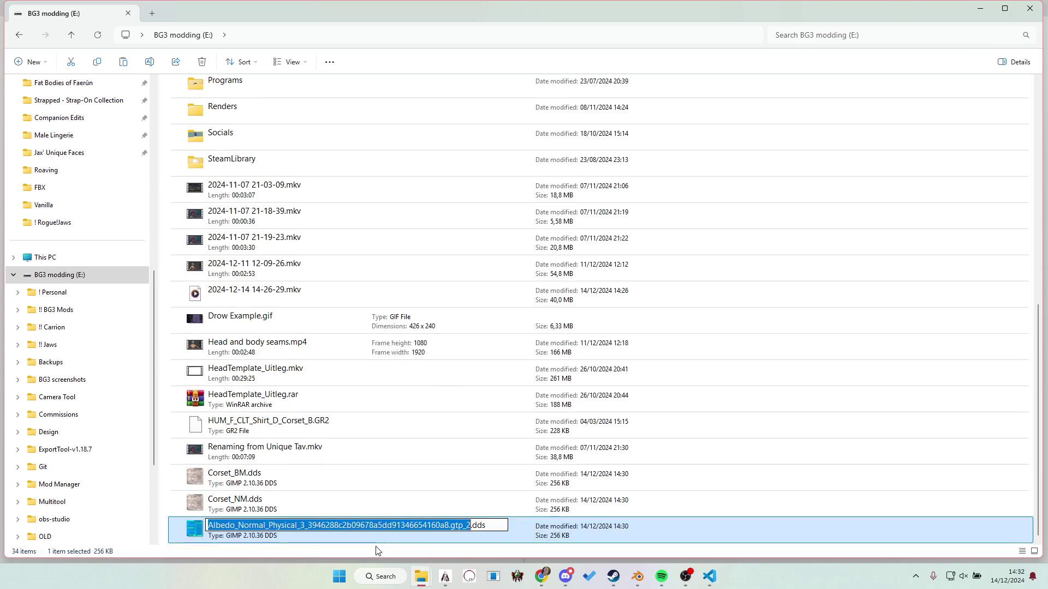
type("Corset")
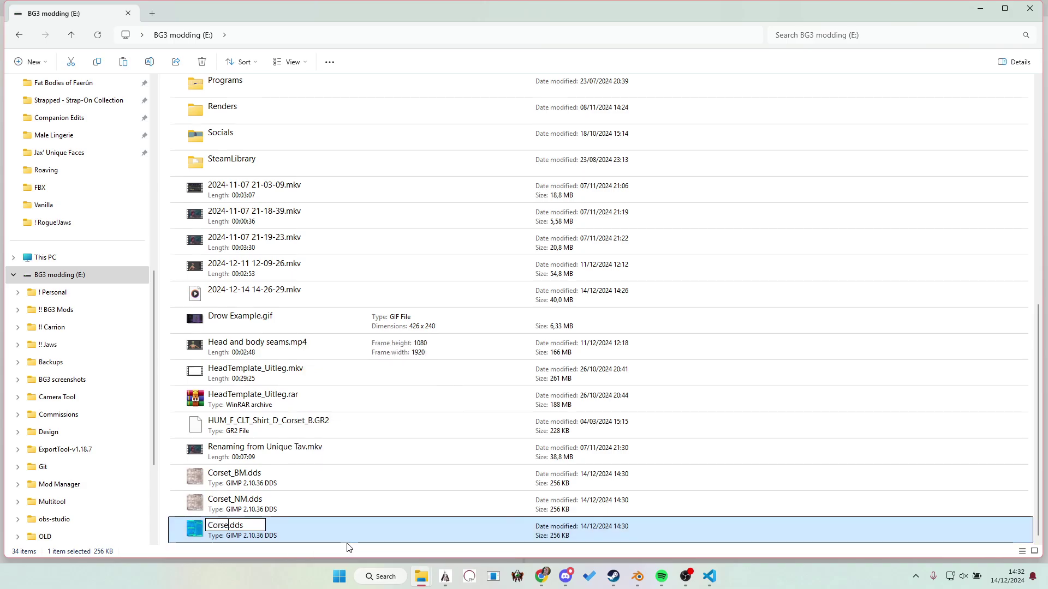
type("_PM")
key("Return")
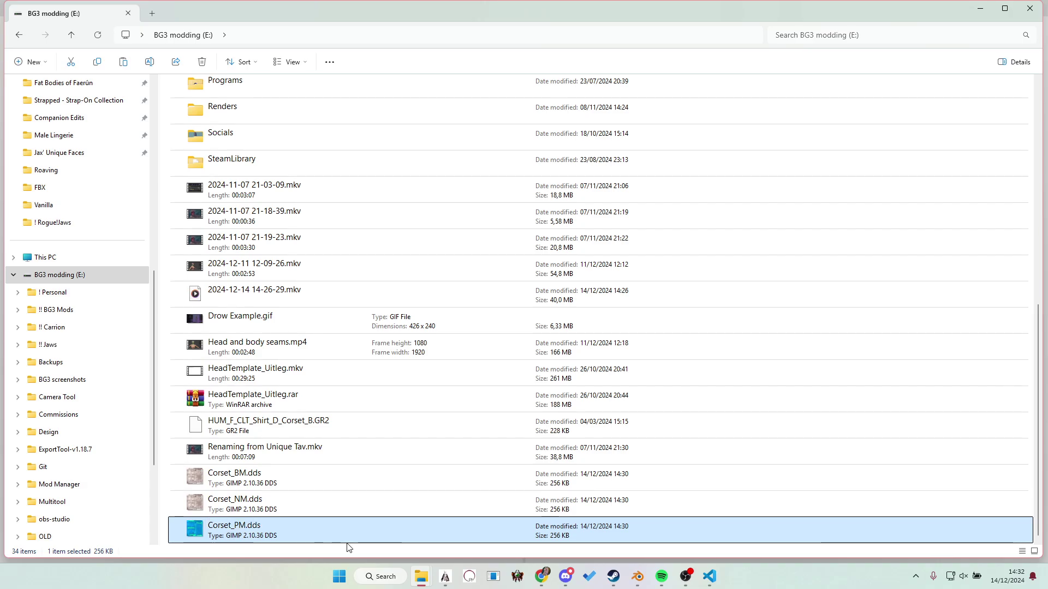
left_click(981, 8)
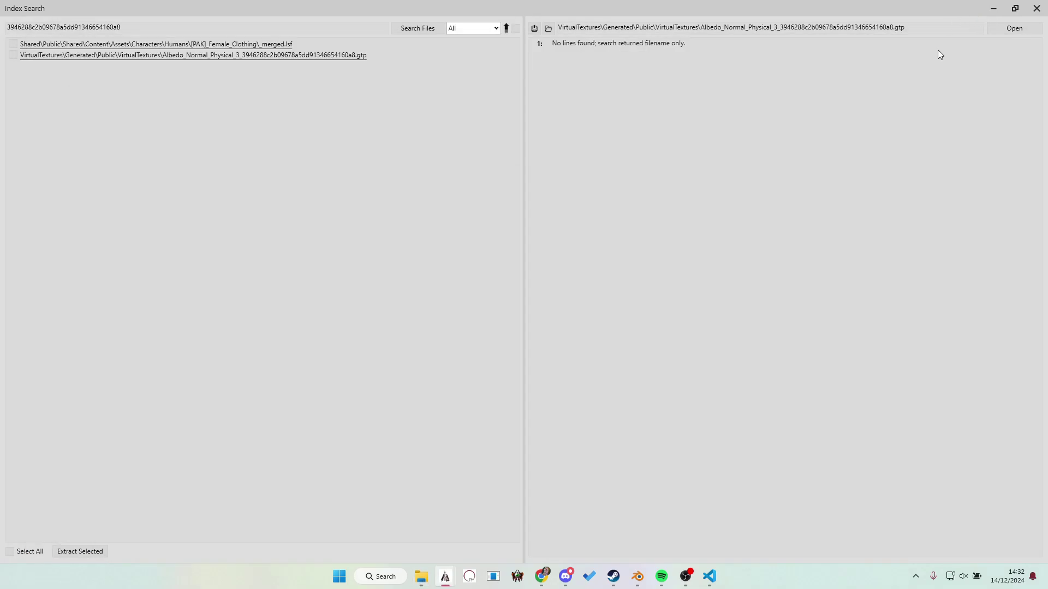
Step: Back in Blender, switch to Material Preview shading and hide the Armature.004 bones
left_click(637, 576)
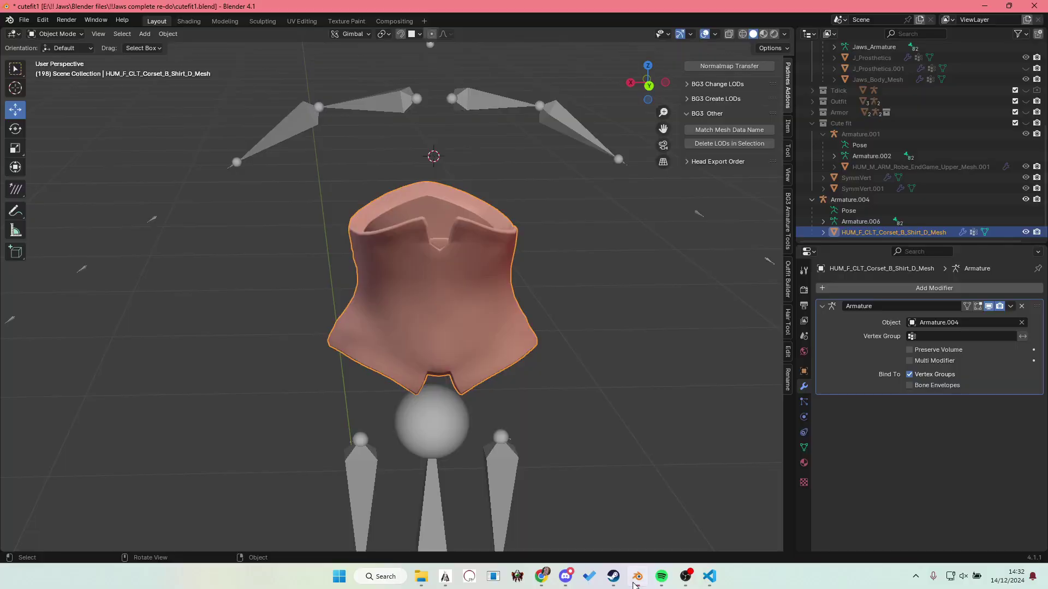
middle_click_drag(526, 333, 529, 323)
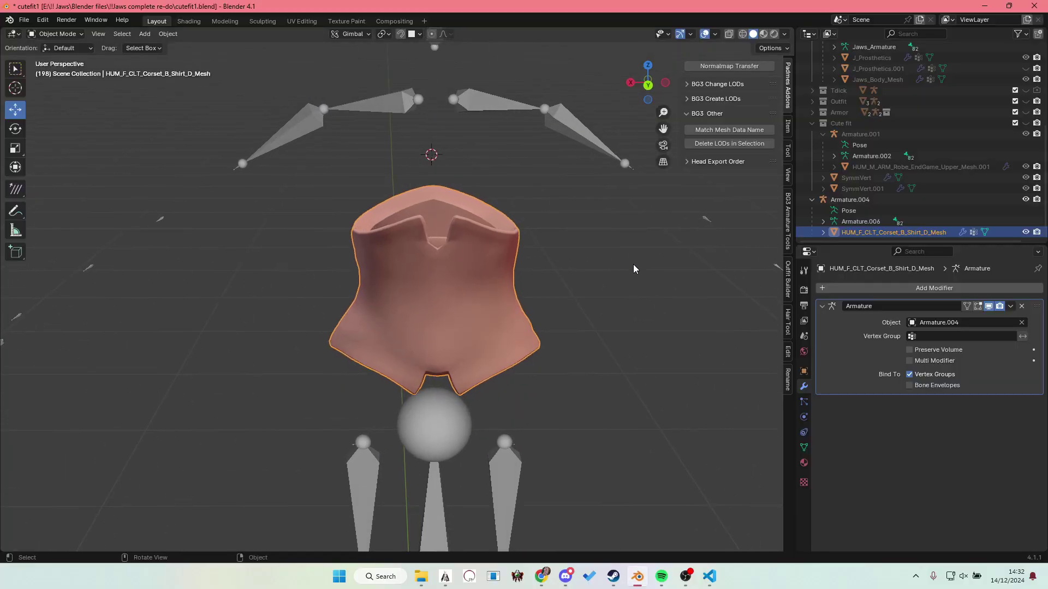
left_click(763, 34)
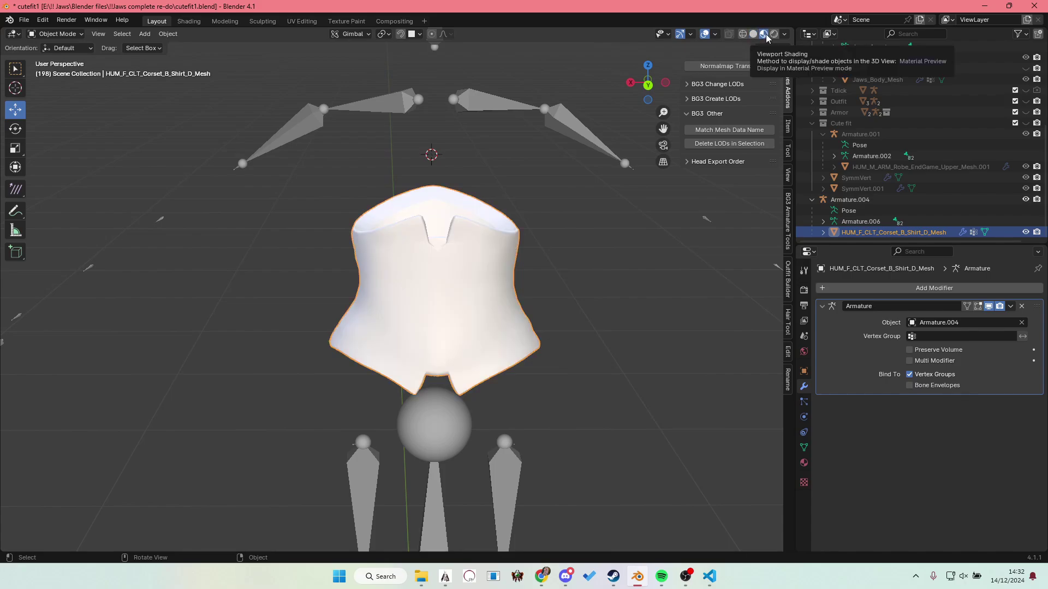
mouse_move(563, 342)
middle_mouse_down()
mouse_move(544, 299)
mouse_move(555, 319)
mouse_move(541, 250)
middle_mouse_up()
left_click(477, 103)
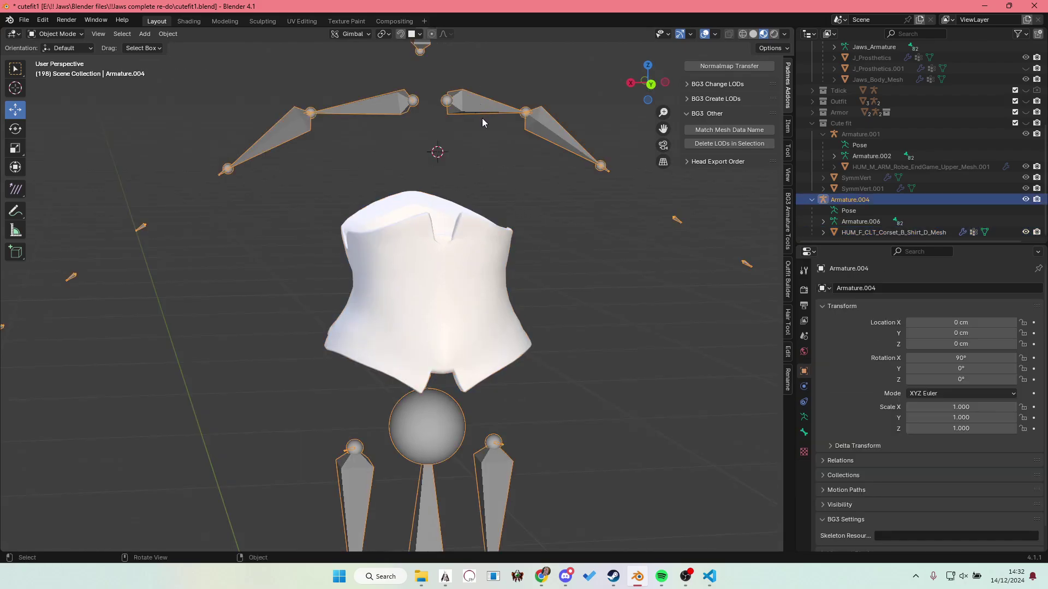
key("h")
middle_click_drag(483, 120, 469, 249)
Step: Select the corset mesh and add a new material named 'Corset'
left_click(470, 250)
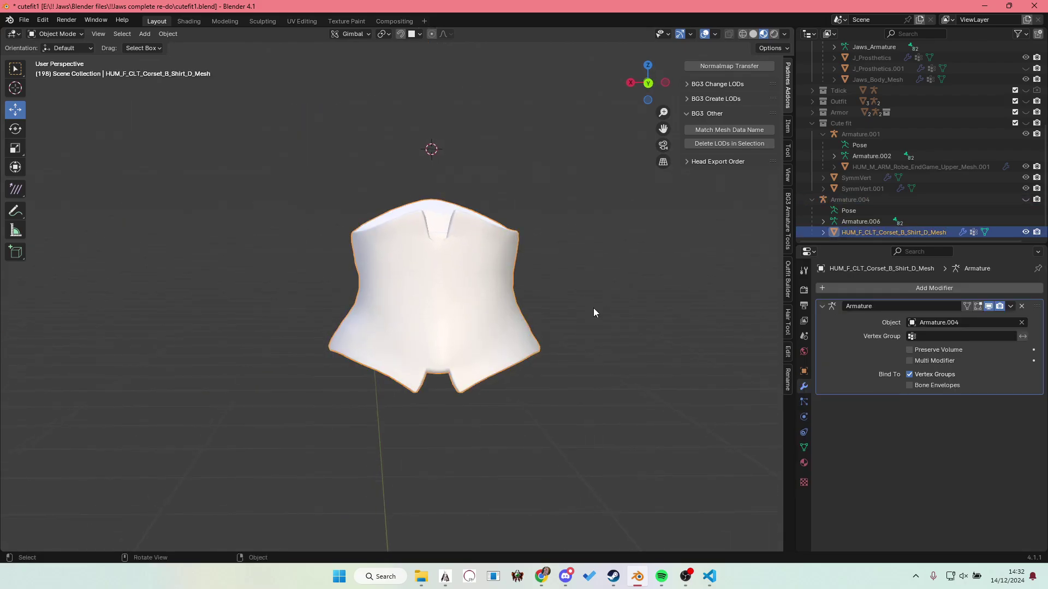
left_click(803, 463)
left_click(856, 336)
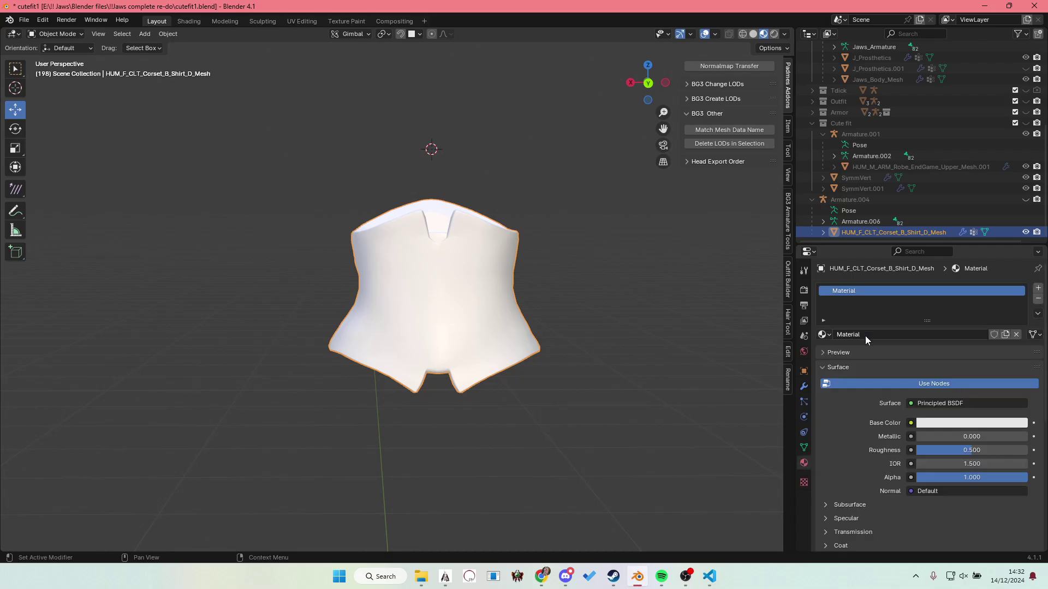
left_click(866, 336)
type("Cors")
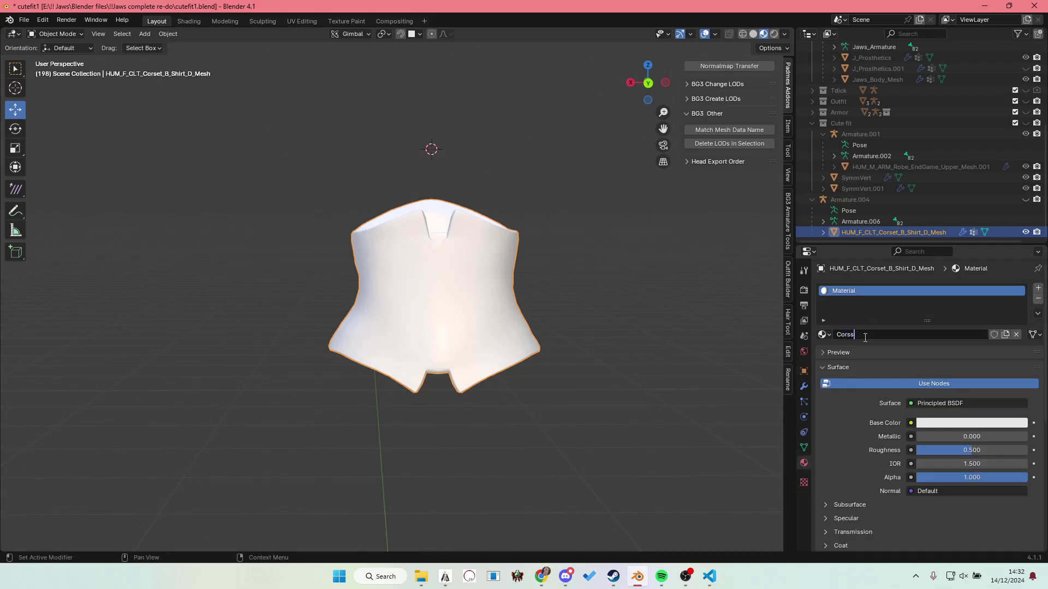
type("et")
key("Return")
Step: In the Shading workspace, frame and zoom in on the Principled BSDF and Material Output nodes
left_click(180, 22)
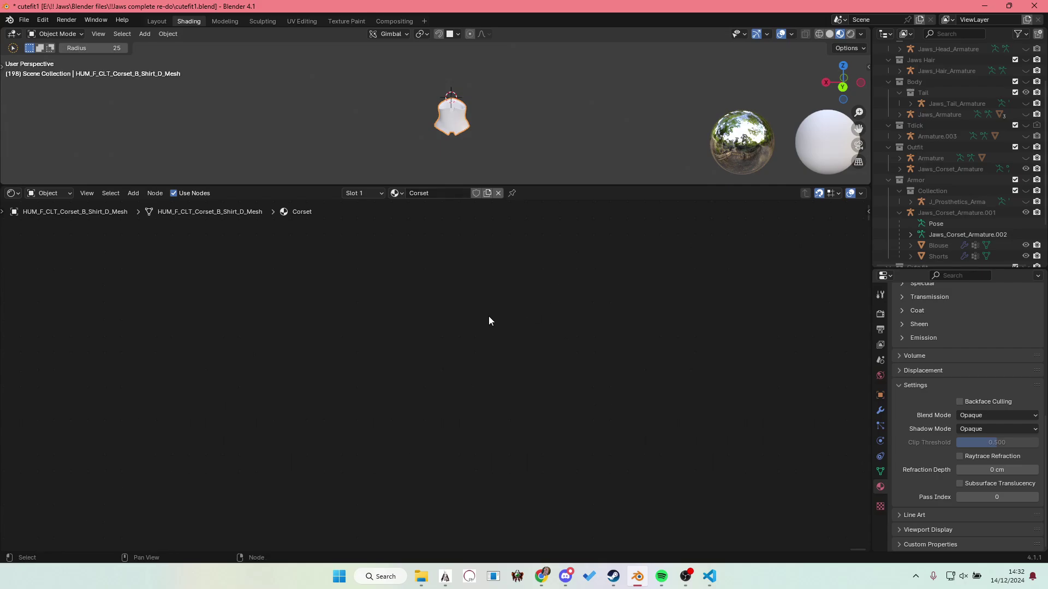
key("Home")
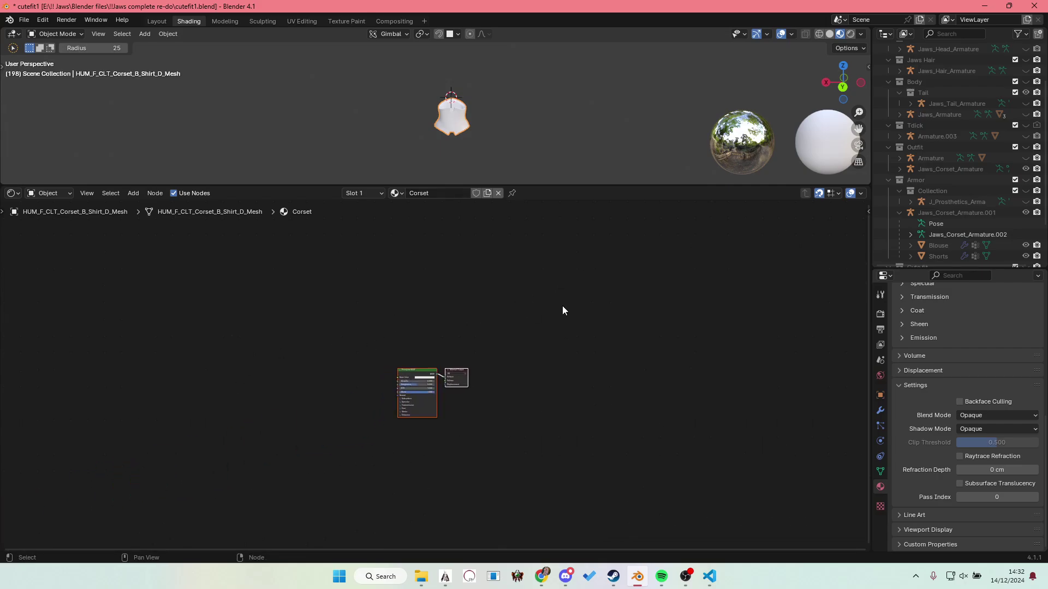
scroll(454, 355, "up", 6)
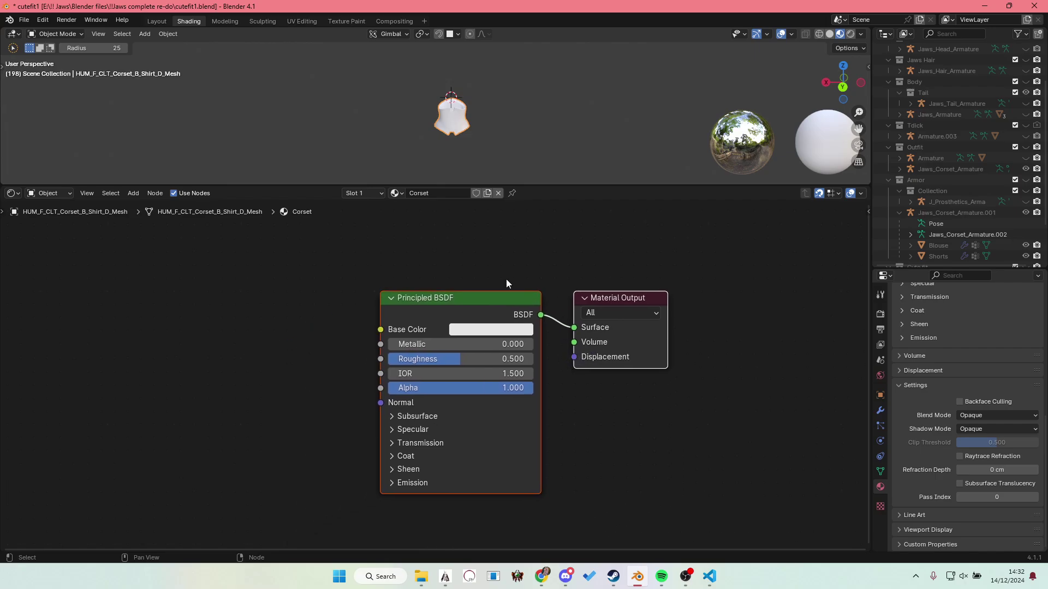
left_click(318, 292)
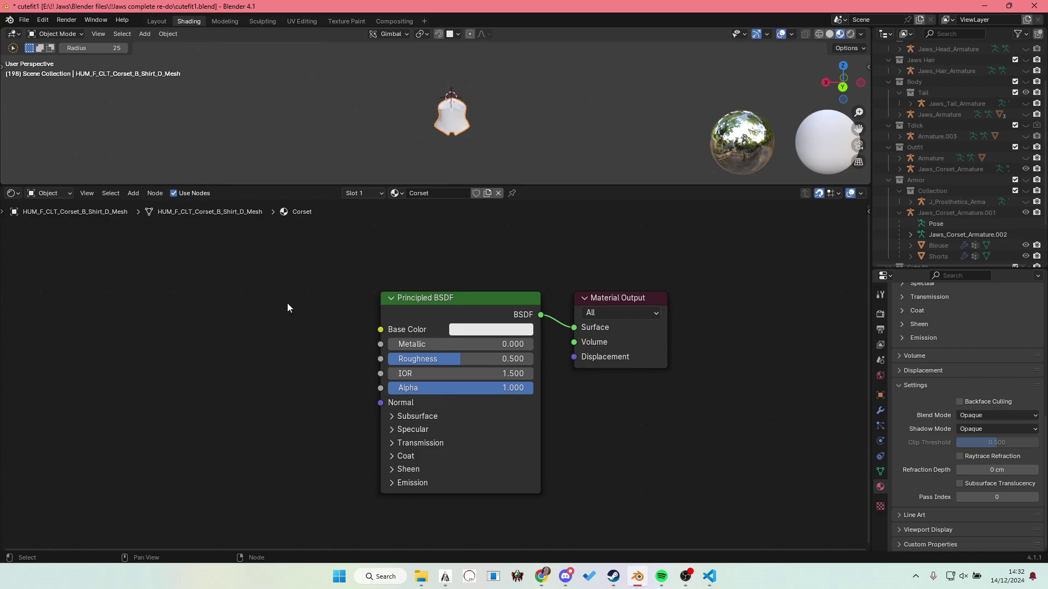
scroll(379, 283, "left", 5, "ctrl")
Step: Add an Image Texture node loaded with Corset_BM.dds from the E: drive, keeping sRGB
key("shift+a")
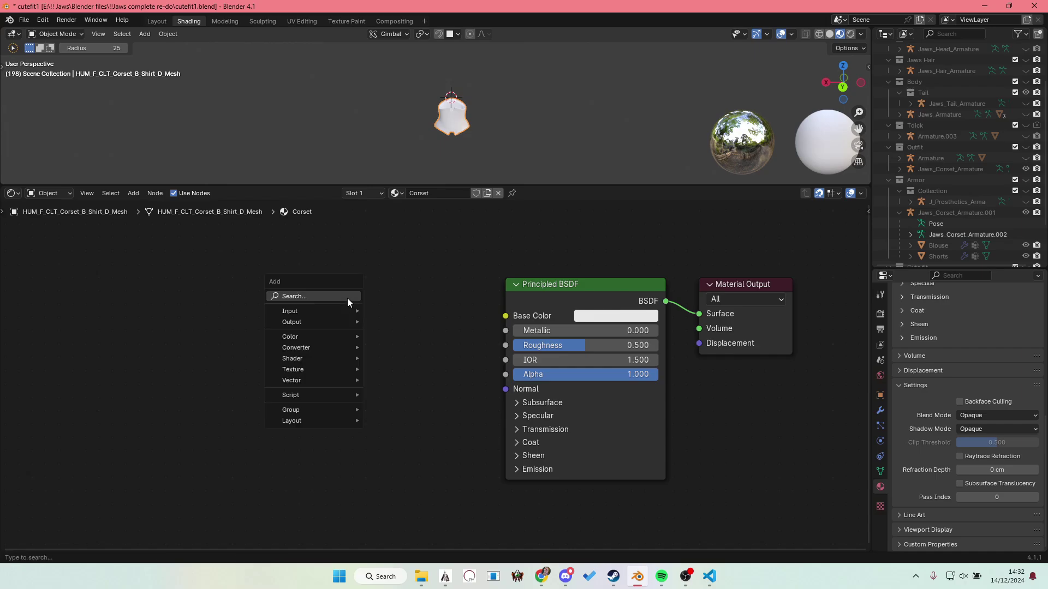
key("shift+a")
left_click(377, 294)
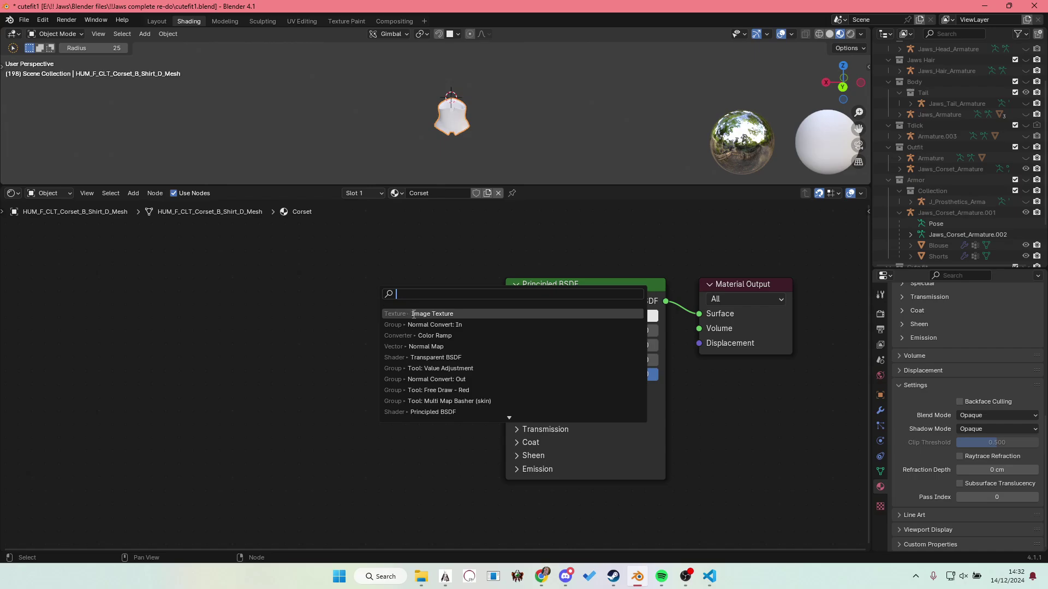
left_click(413, 314)
left_click(372, 321)
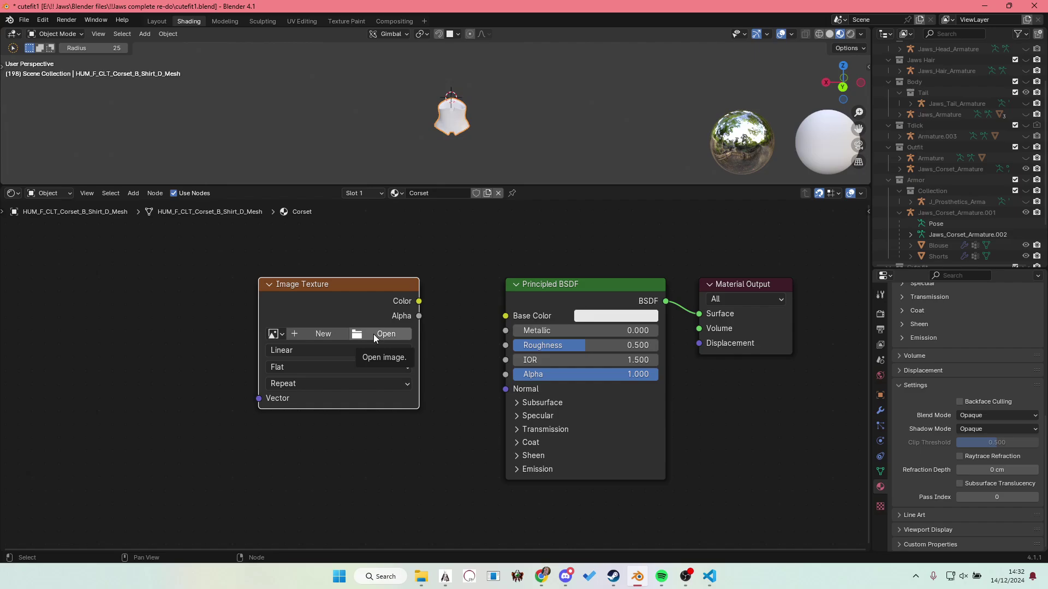
left_click(373, 334)
left_click(247, 430)
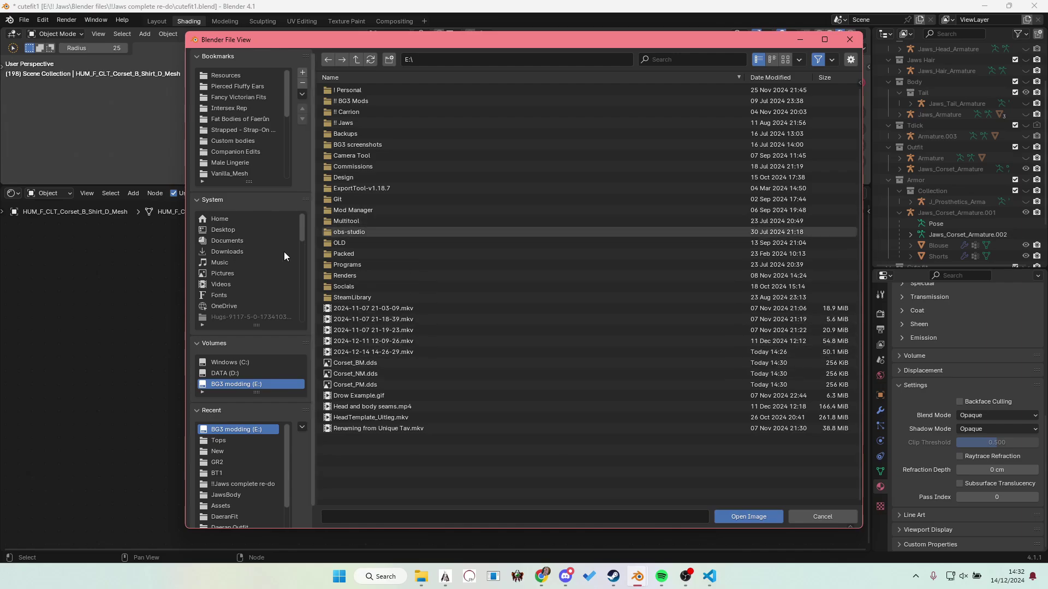
double_click(388, 362)
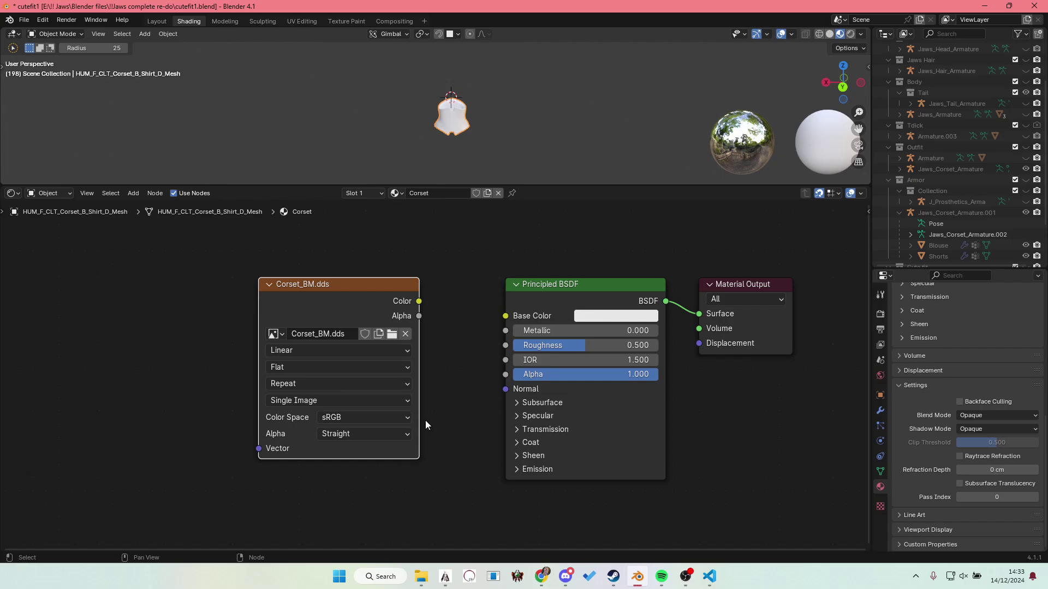
left_click(355, 417)
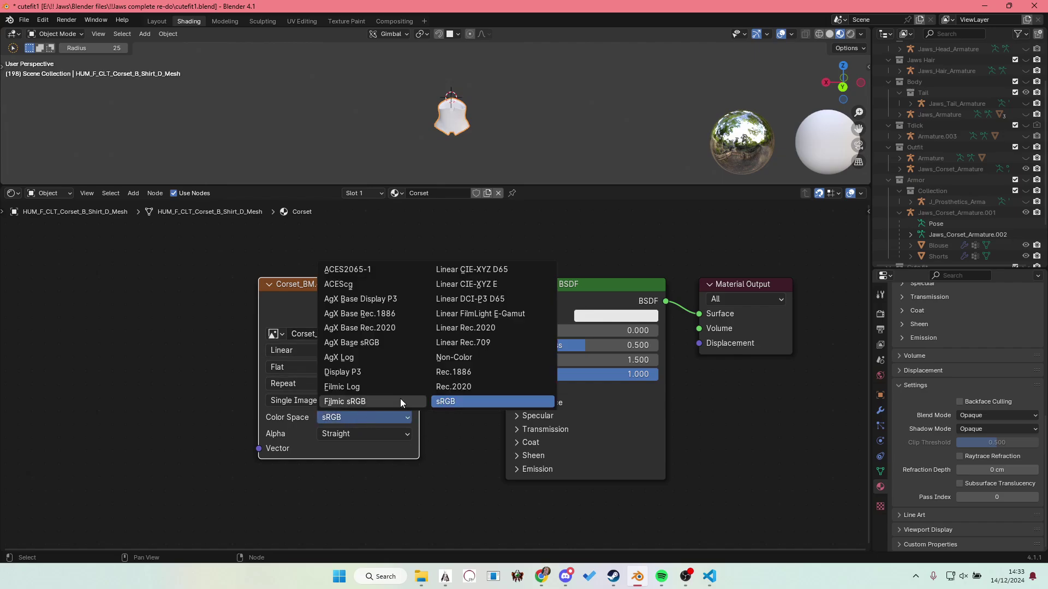
left_click(337, 421)
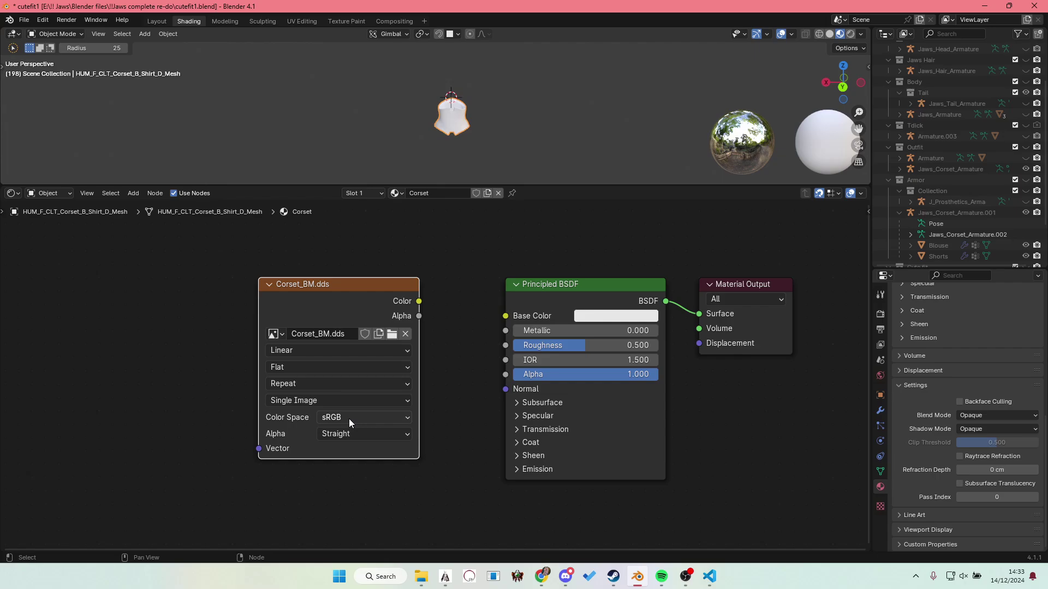
Step: Link Corset_BM's Color to Base Color and Alpha to Alpha, then collapse the node
left_click_drag(417, 301, 498, 318)
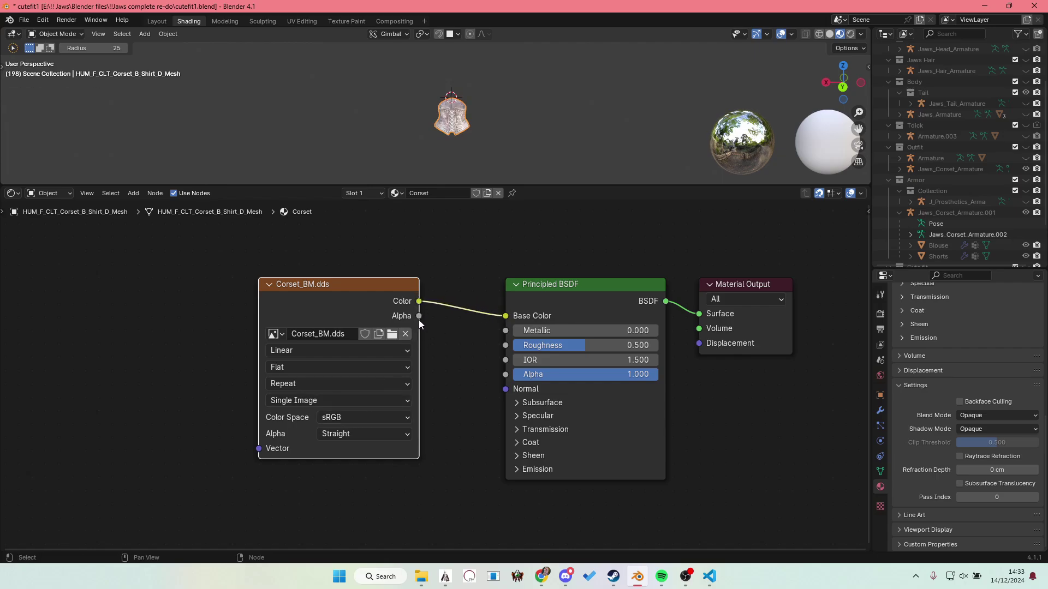
left_click_drag(418, 316, 505, 374)
left_click(271, 284)
left_click_drag(295, 282, 295, 259)
key("shift+a")
mouse_move(308, 364)
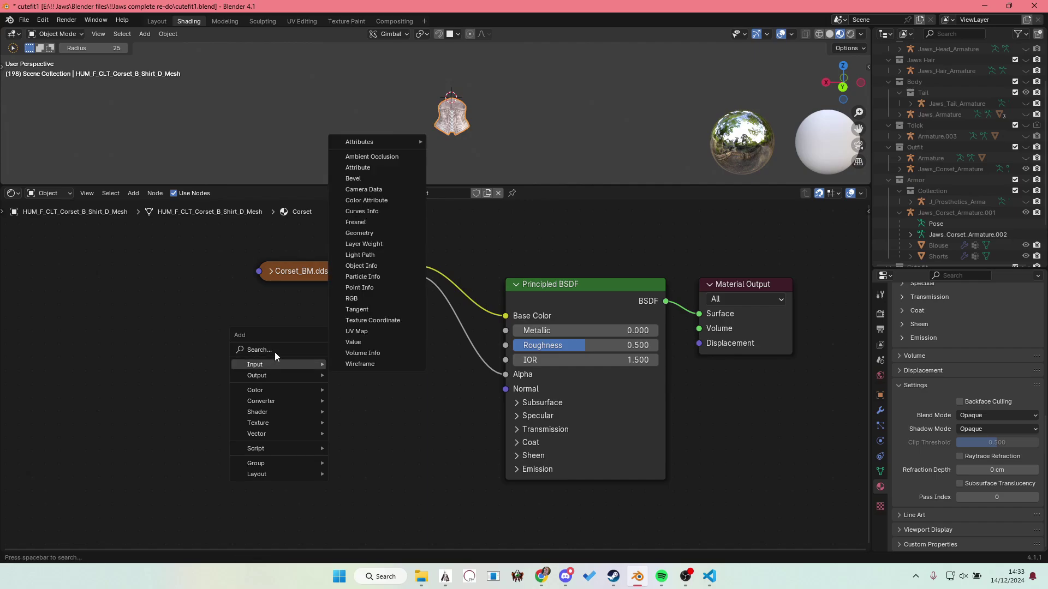
Step: Add a Non-Color Corset_PM.dds Image Texture linked to Metallic and Roughness, then collapse it
left_click(274, 350)
left_click(329, 369)
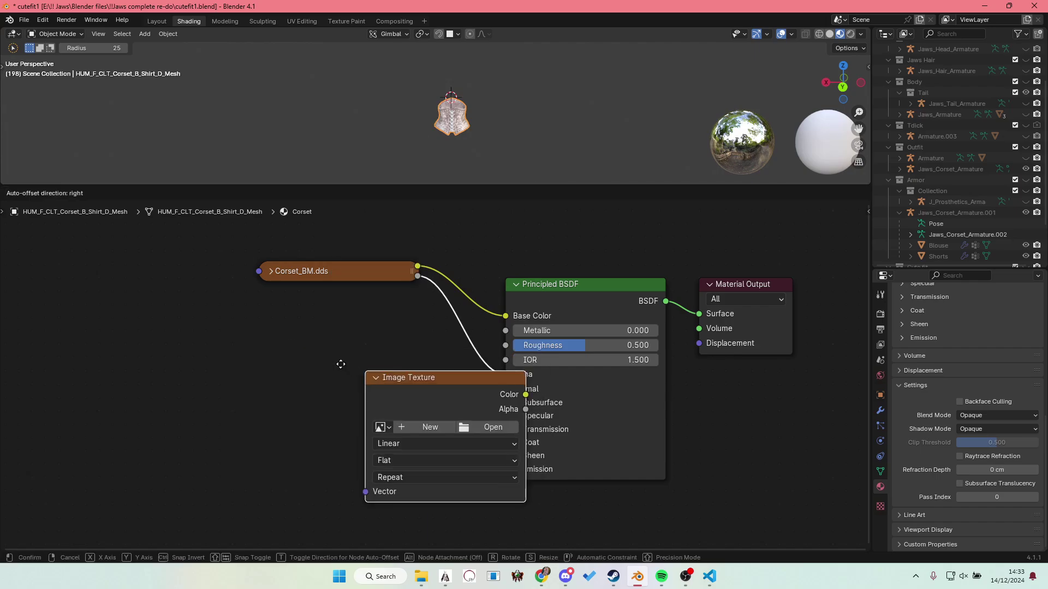
left_click(250, 307)
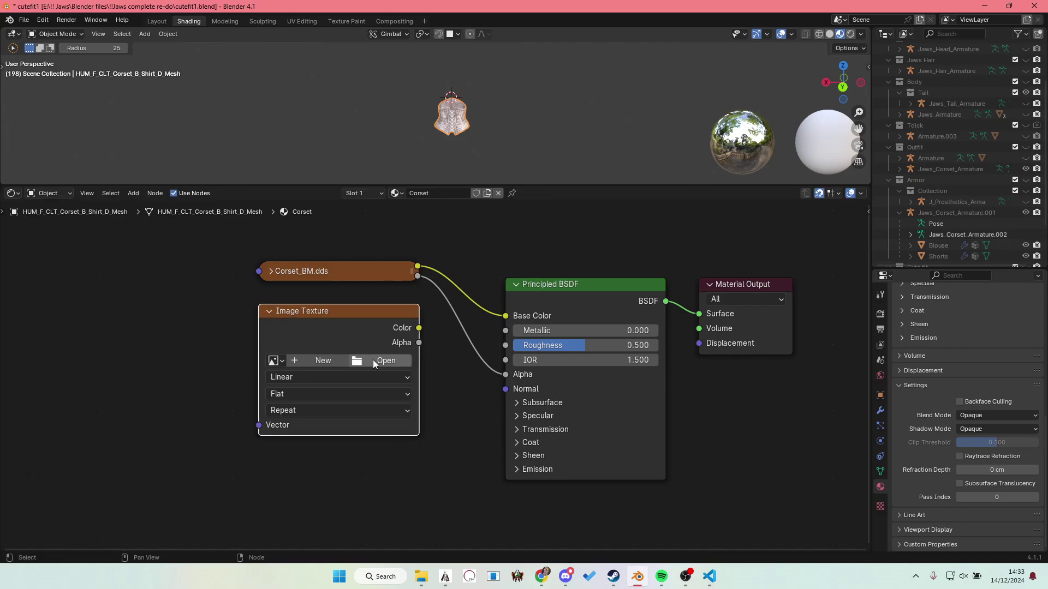
left_click(373, 361)
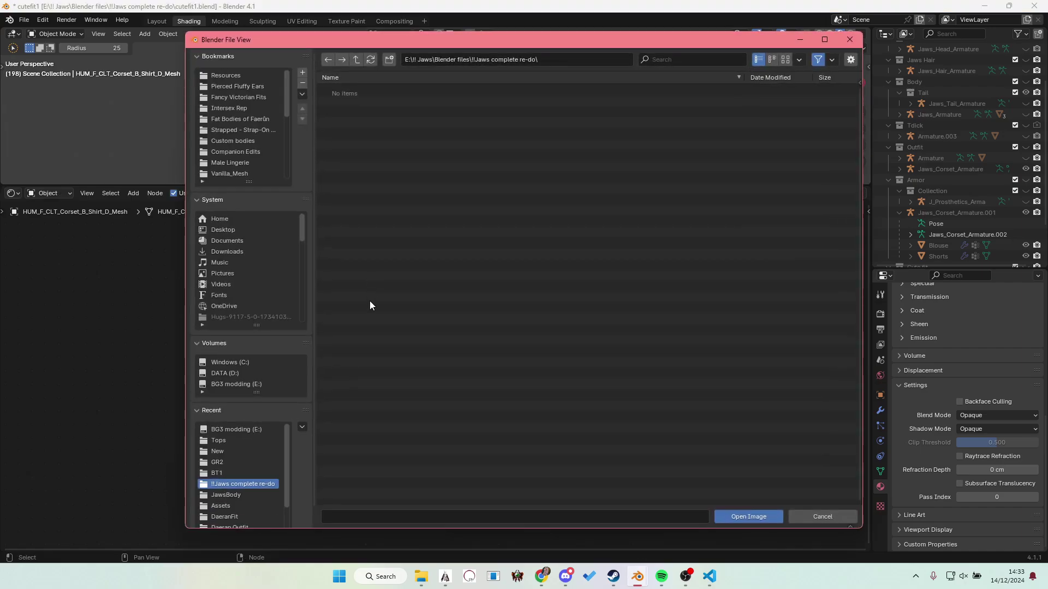
left_click(237, 429)
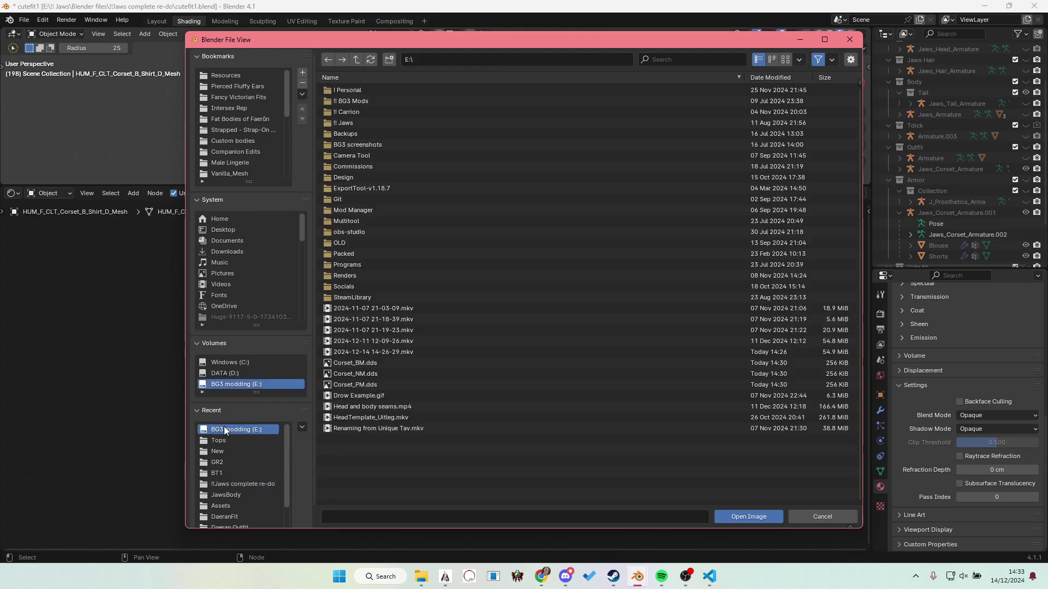
double_click(374, 384)
left_click(376, 442)
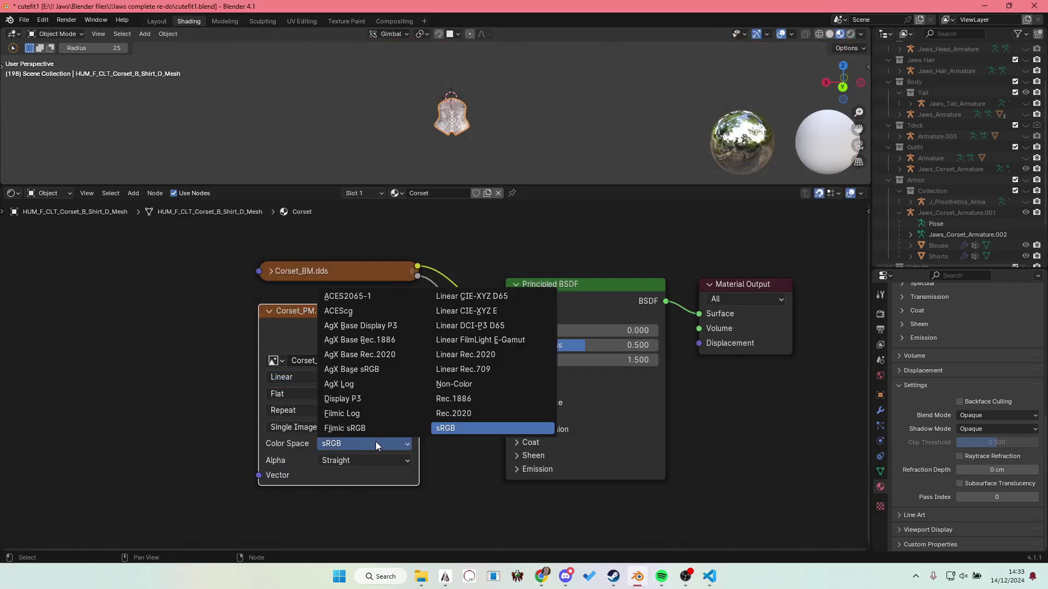
left_click(470, 384)
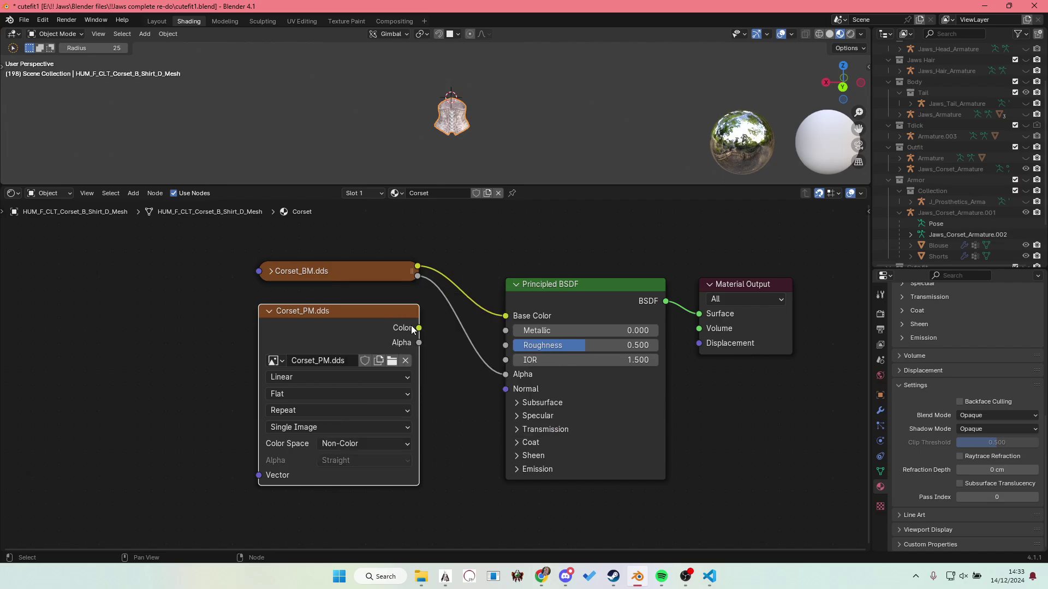
left_click_drag(421, 328, 502, 346)
left_click(268, 313)
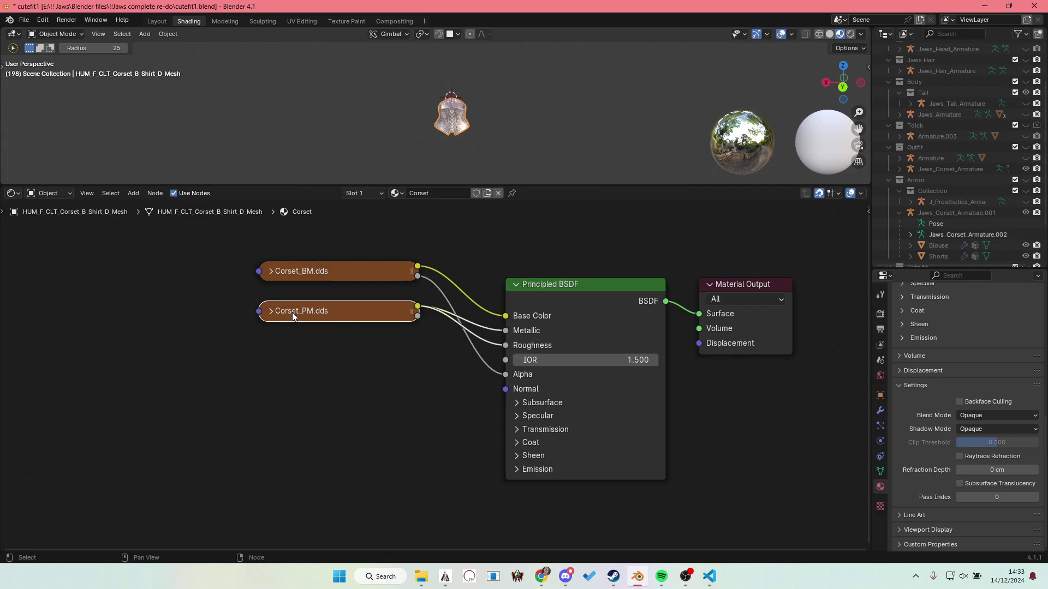
Step: Add a Normal Convert: In group node beside the Principled BSDF
key("shift+a")
left_click(303, 361)
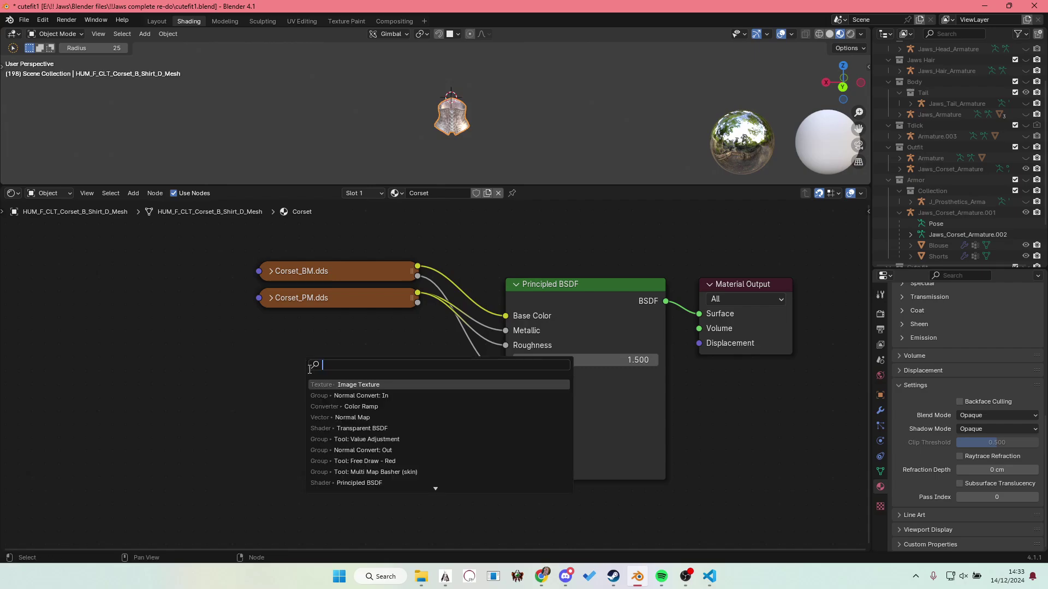
left_click(382, 398)
left_click(320, 409)
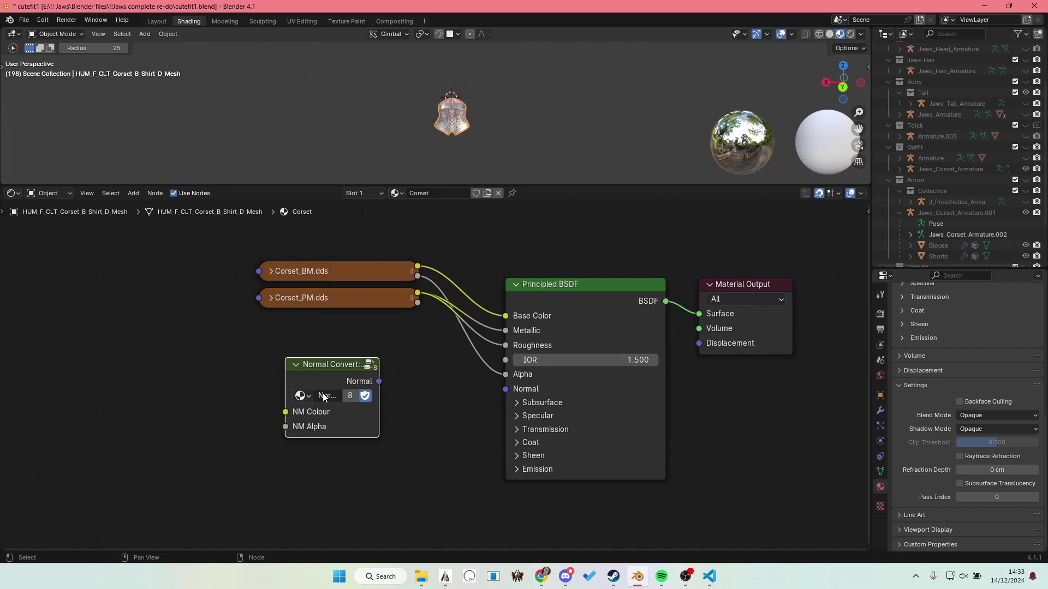
left_click_drag(344, 384, 424, 397)
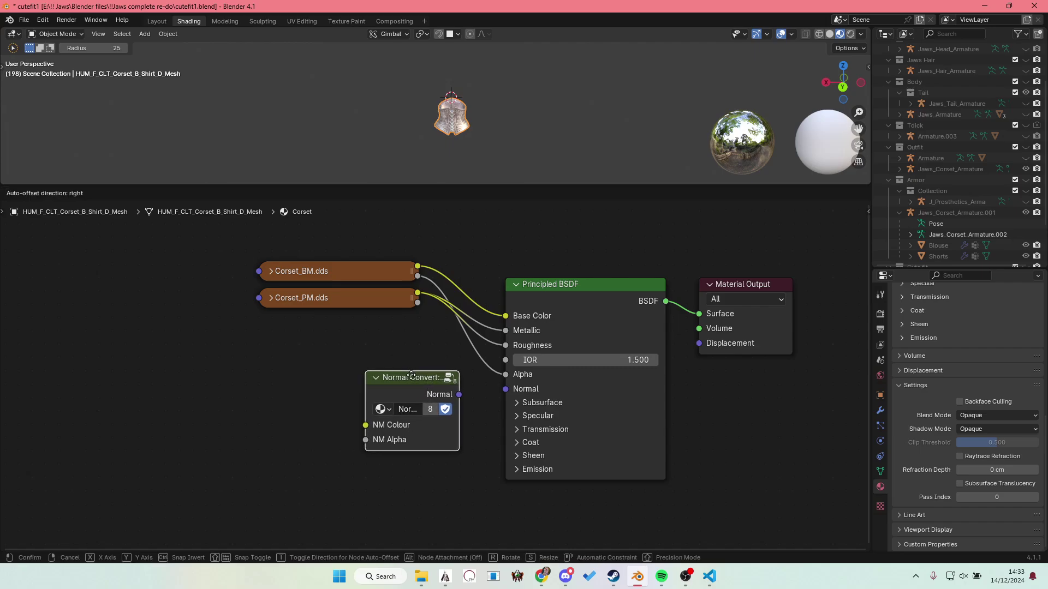
Step: Add an Image Texture loaded with Corset_NM.dds, set to Non-Color
key("shift+a")
left_click(326, 386)
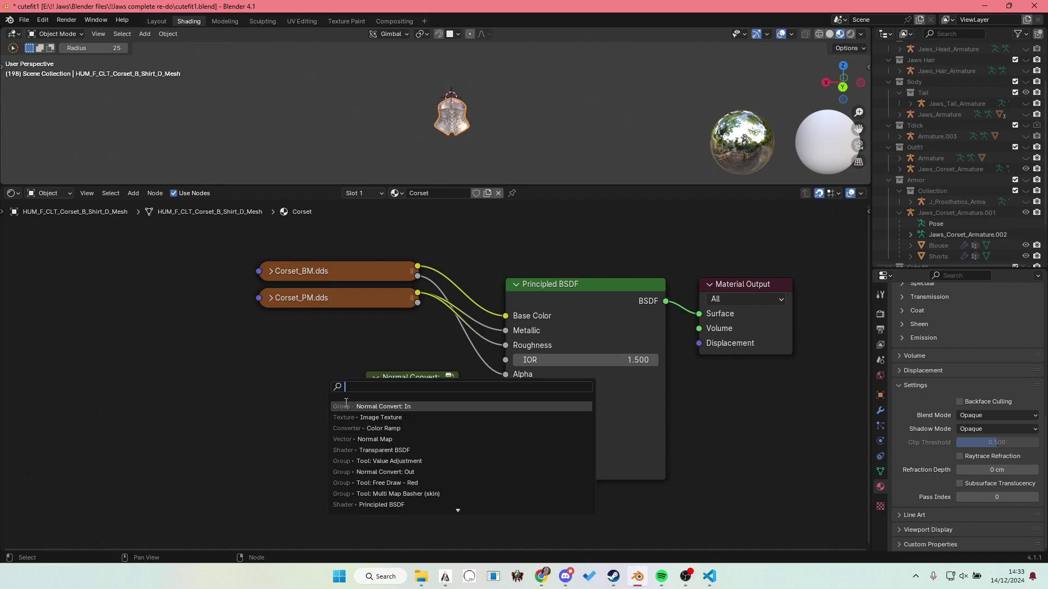
left_click(377, 402)
left_click(74, 321)
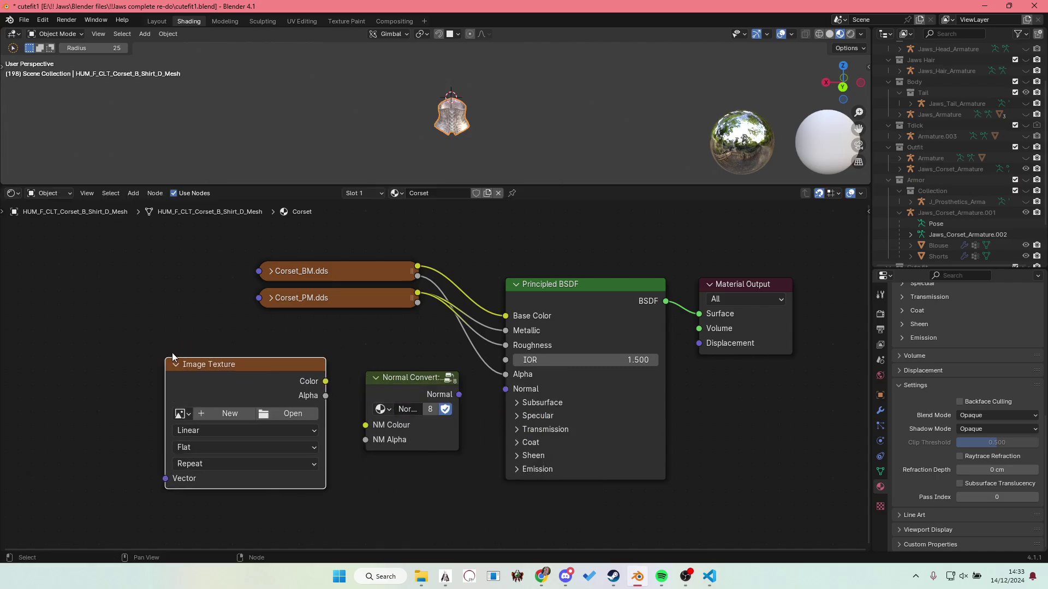
left_click(304, 417)
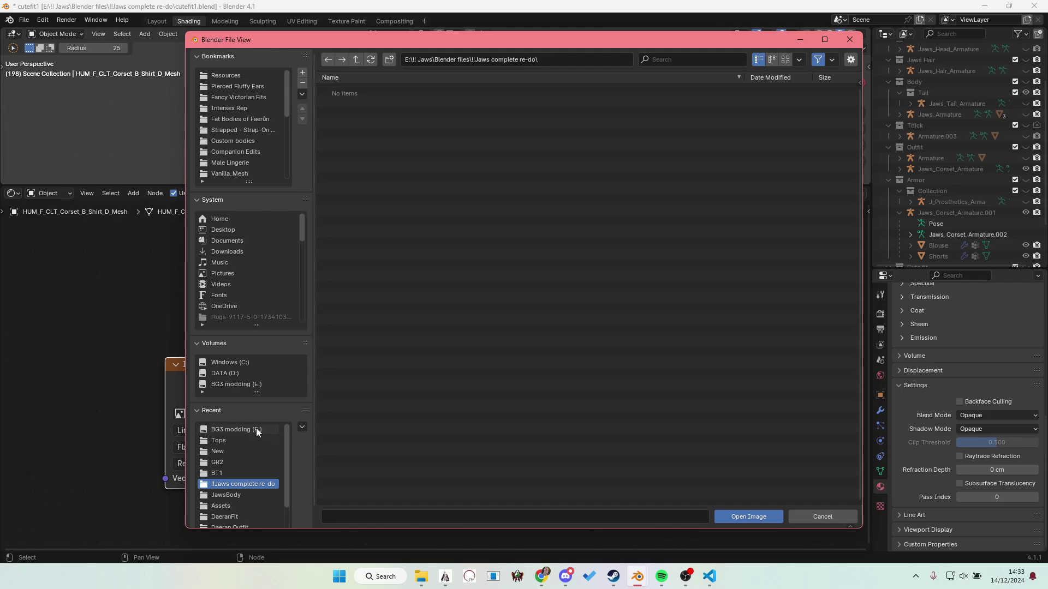
left_click(256, 428)
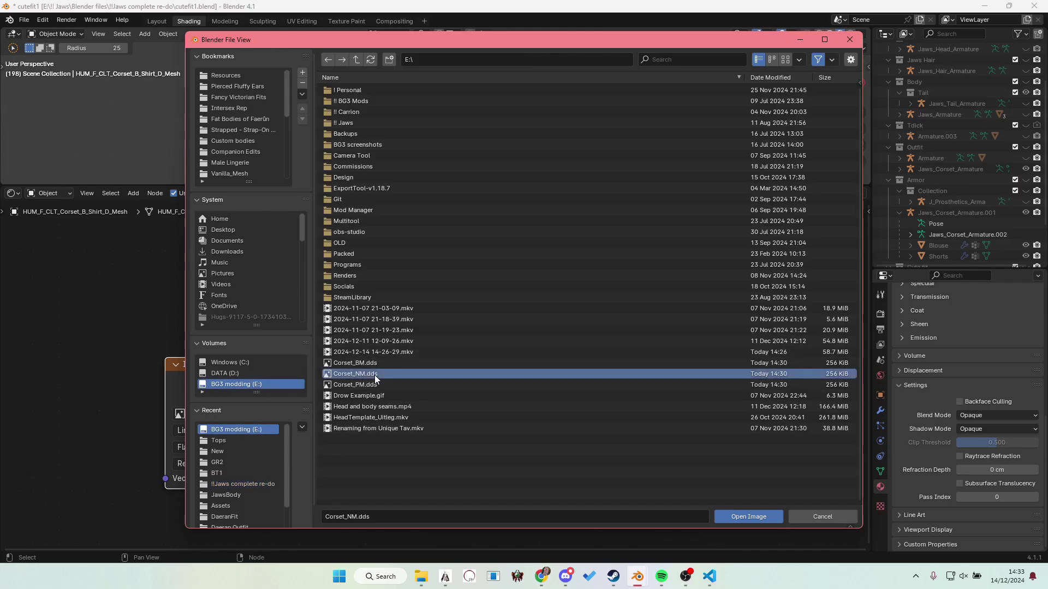
double_click(365, 374)
left_click(297, 498)
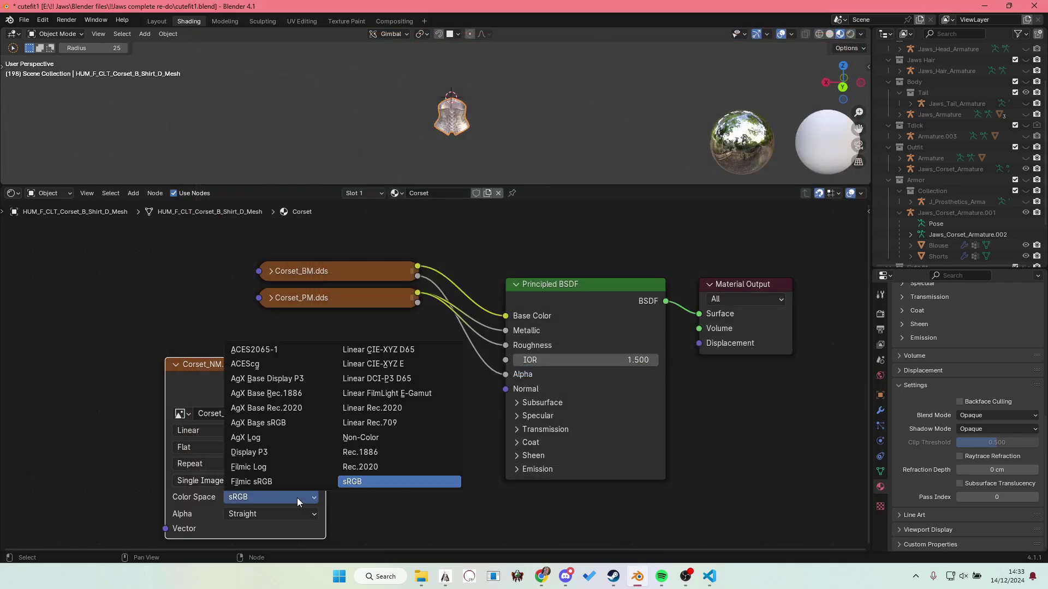
left_click(378, 440)
Step: Link NM Color and Alpha into the converter, and its Normal into the BSDF's Normal
left_click_drag(326, 382, 365, 425)
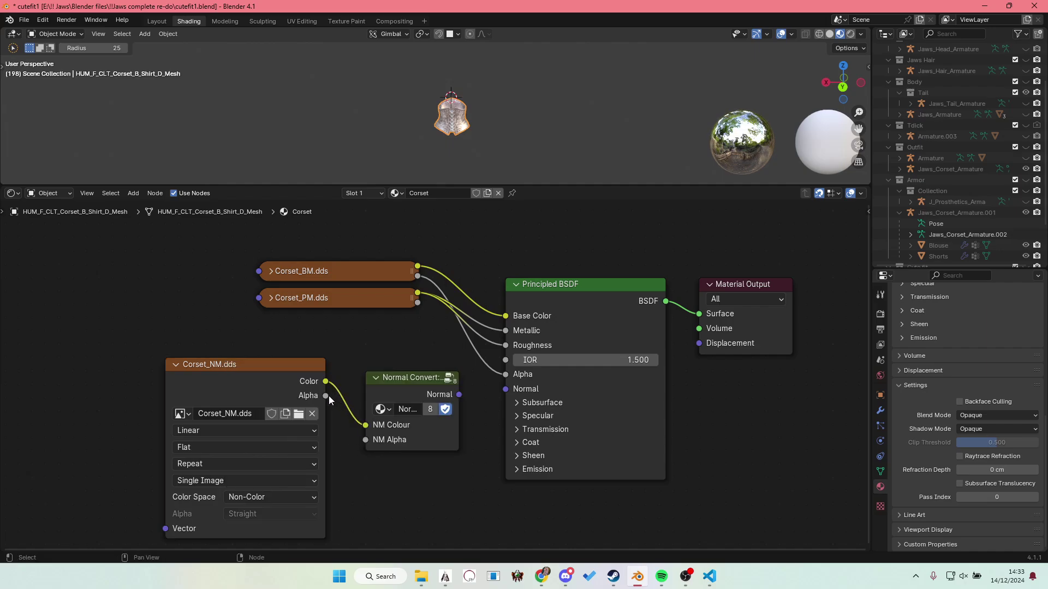
left_click_drag(327, 396, 365, 440)
left_click_drag(457, 395, 505, 389)
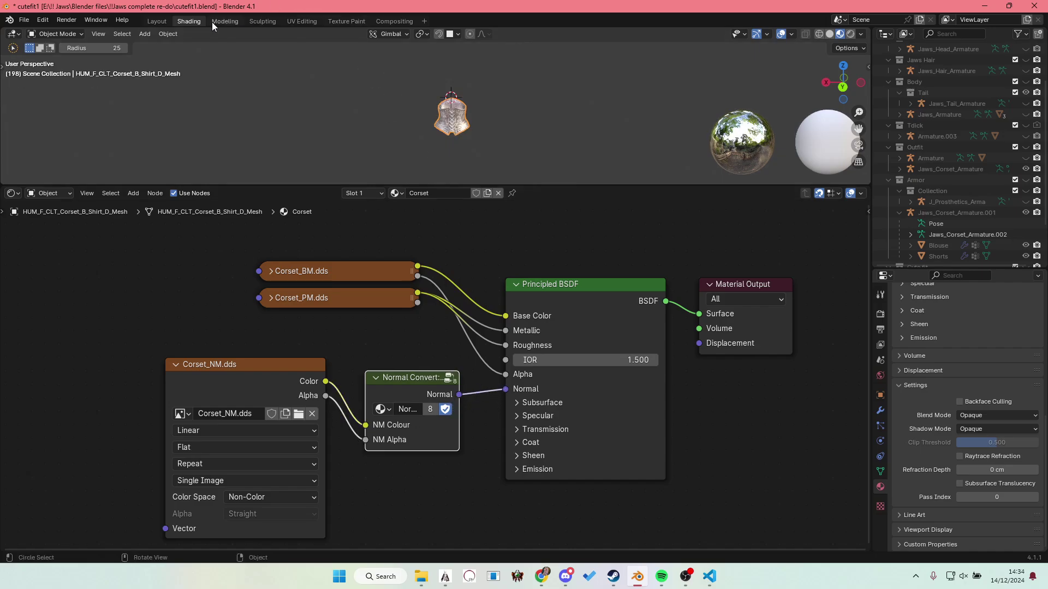
Step: Return to the Layout workspace and orbit around the textured corset
left_click(159, 21)
mouse_move(423, 195)
middle_mouse_down()
mouse_move(548, 199)
mouse_move(376, 199)
mouse_move(571, 201)
mouse_move(558, 200)
middle_mouse_up()
scroll(546, 202, "up", 3)
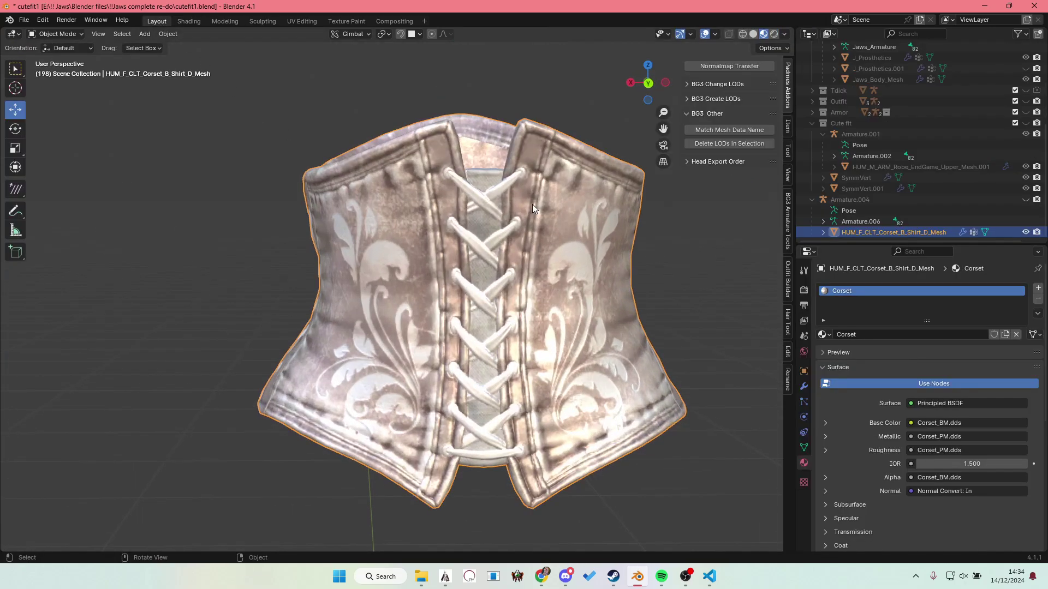
scroll(512, 210, "down", 1)
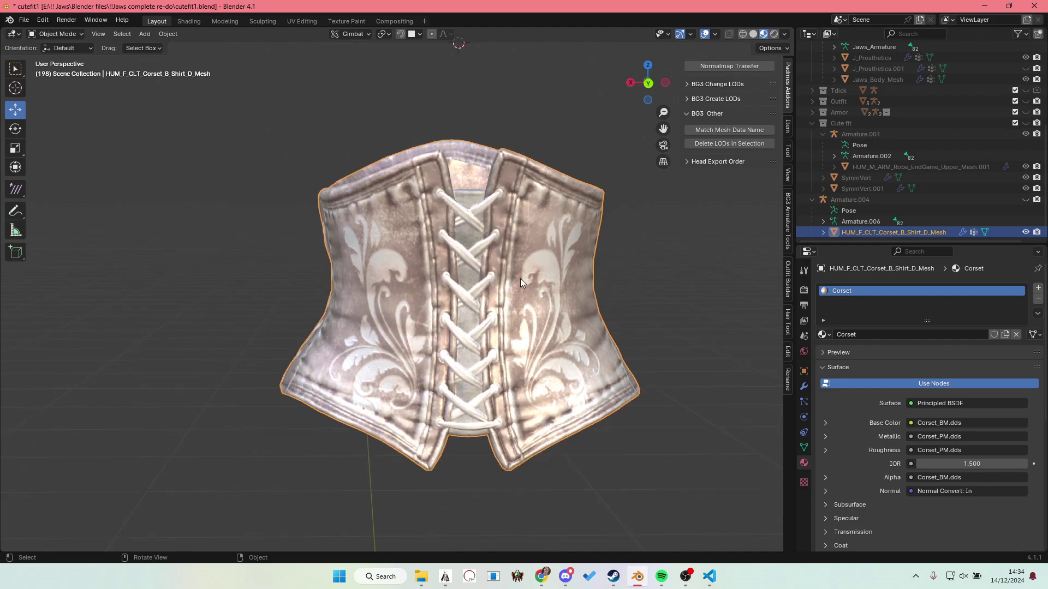
middle_click_drag(520, 282, 393, 288)
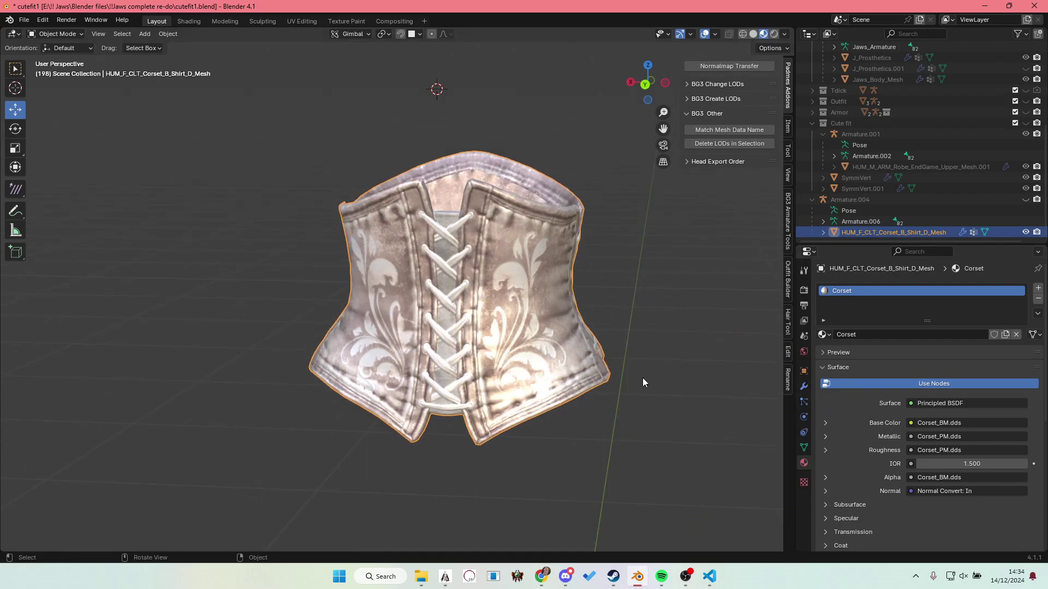
middle_click_drag(451, 334, 462, 333)
scroll(873, 436, "down", 10)
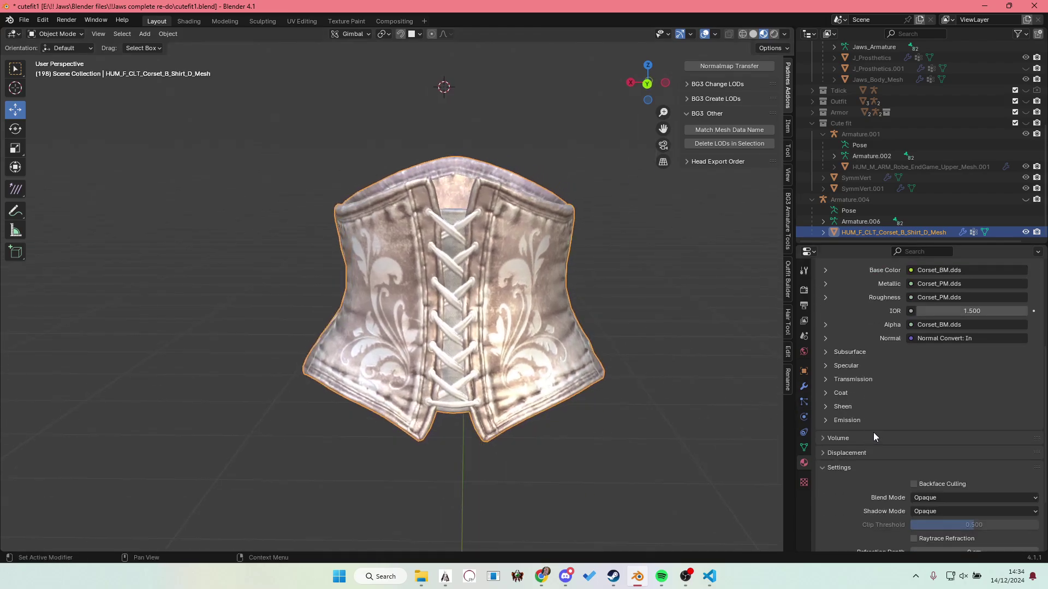
Step: Set the Corset material's blend mode to Alpha Hashed and check the corset from the side
left_click(923, 418)
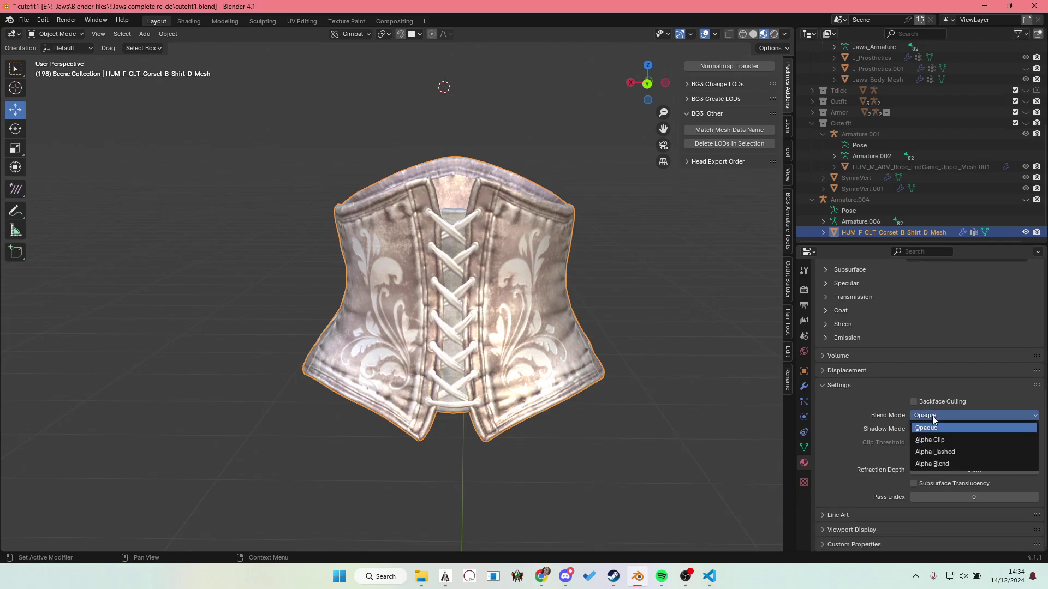
left_click(938, 443)
left_click(940, 417)
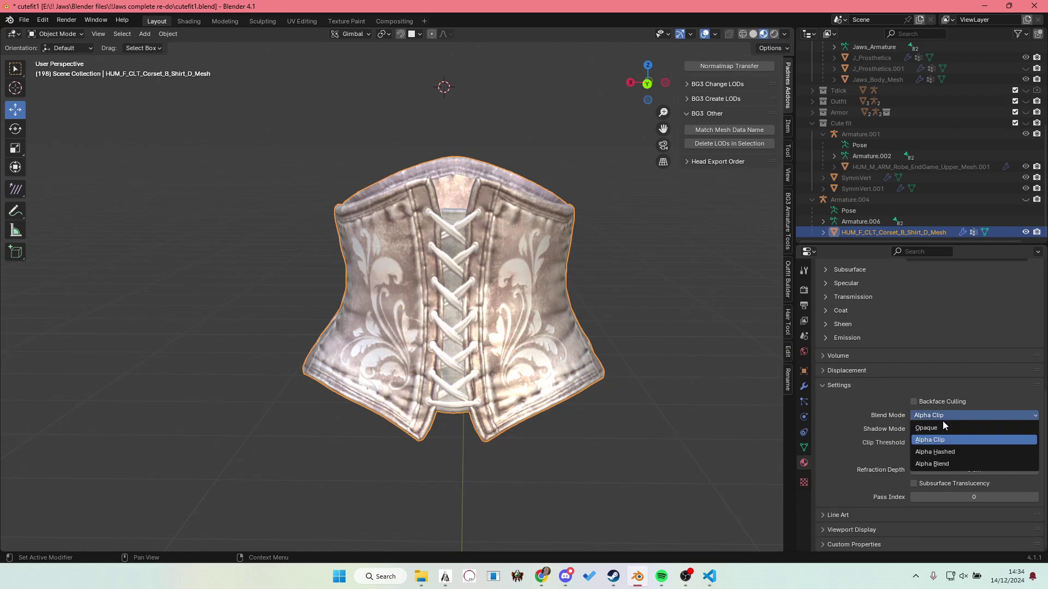
left_click(944, 452)
middle_click_drag(355, 365, 471, 358)
left_click(646, 336)
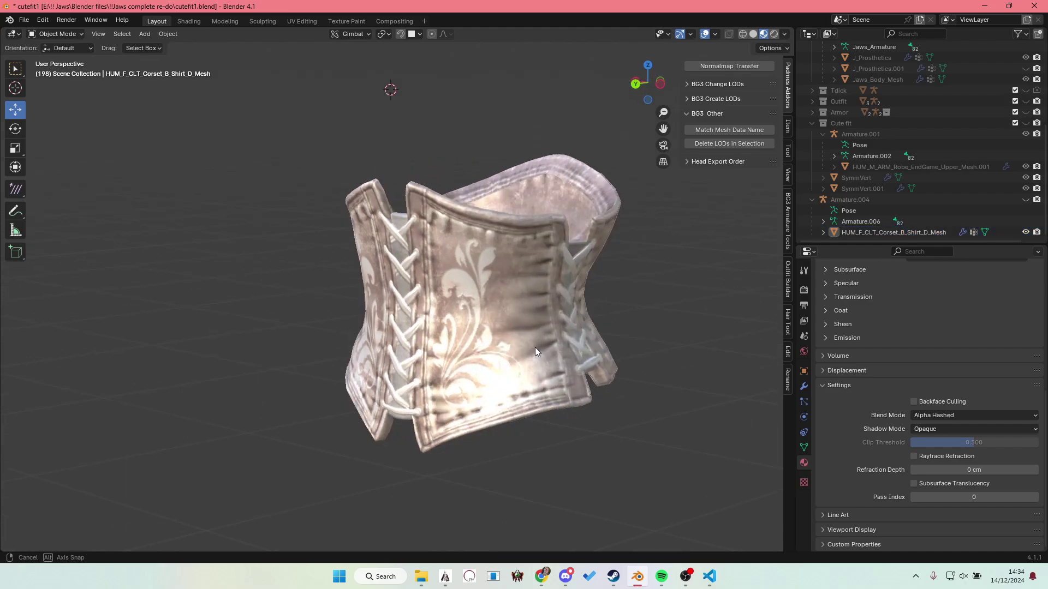